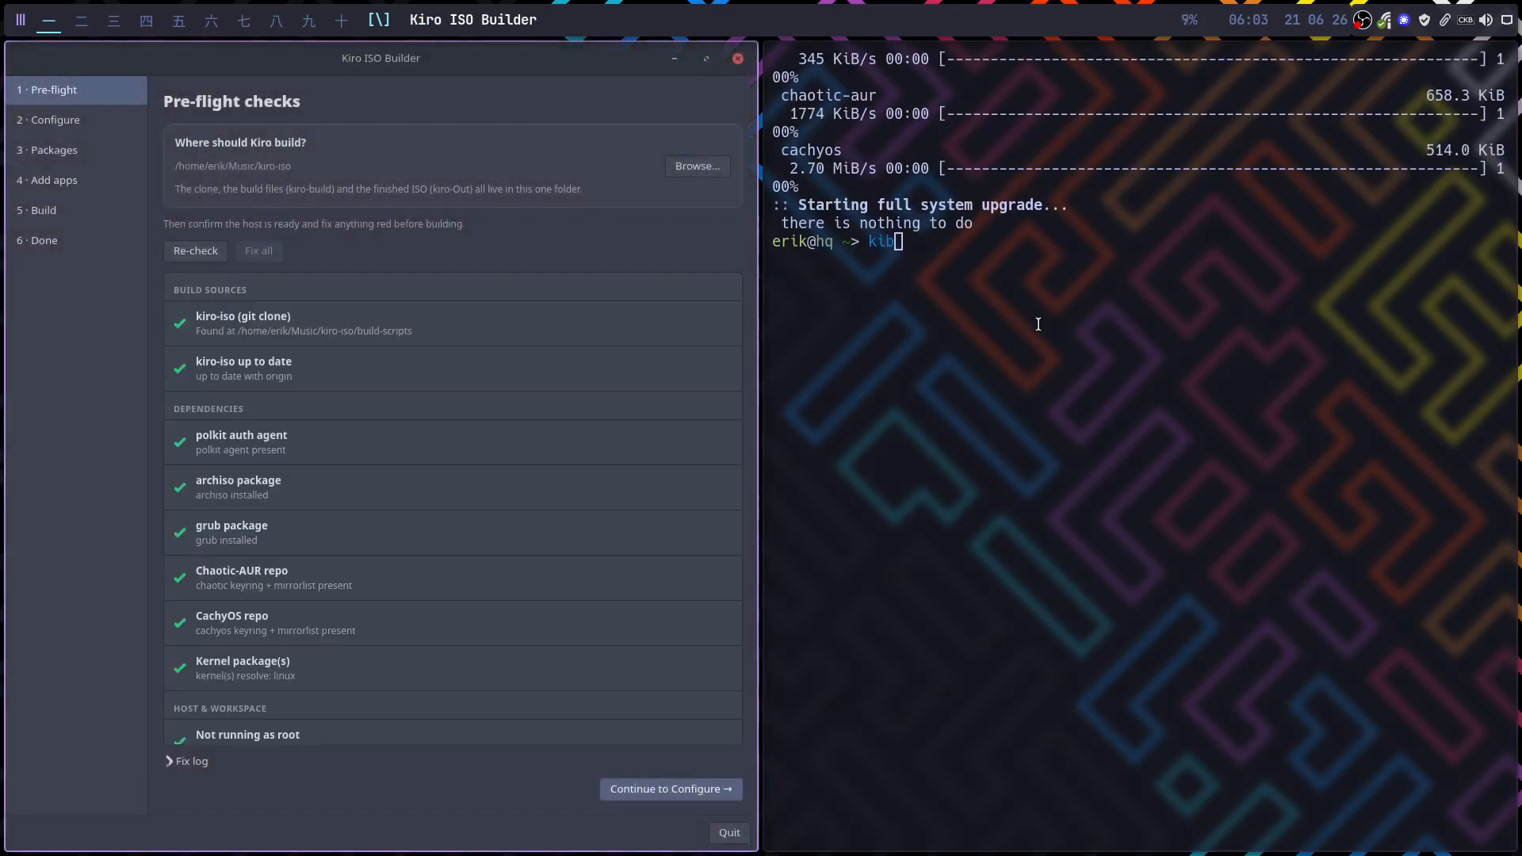
# - Close the terminal and delete the kiro-iso and kiro-Out folders from the Music folder in the file manager
pyautogui.click(1033, 254)
pyautogui.press('super+q')
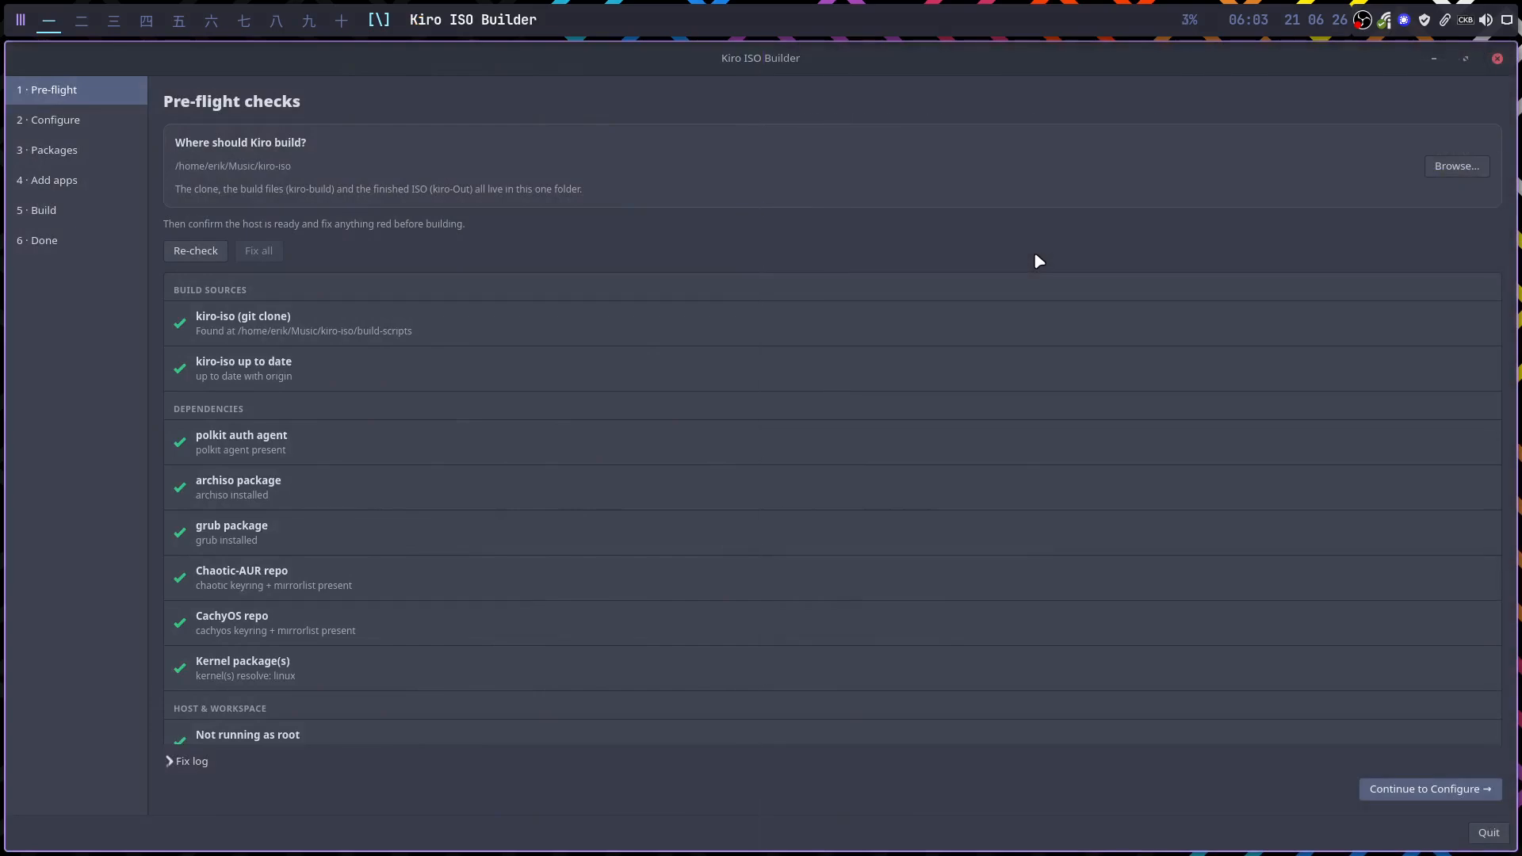
pyautogui.press('super+shift+Return')
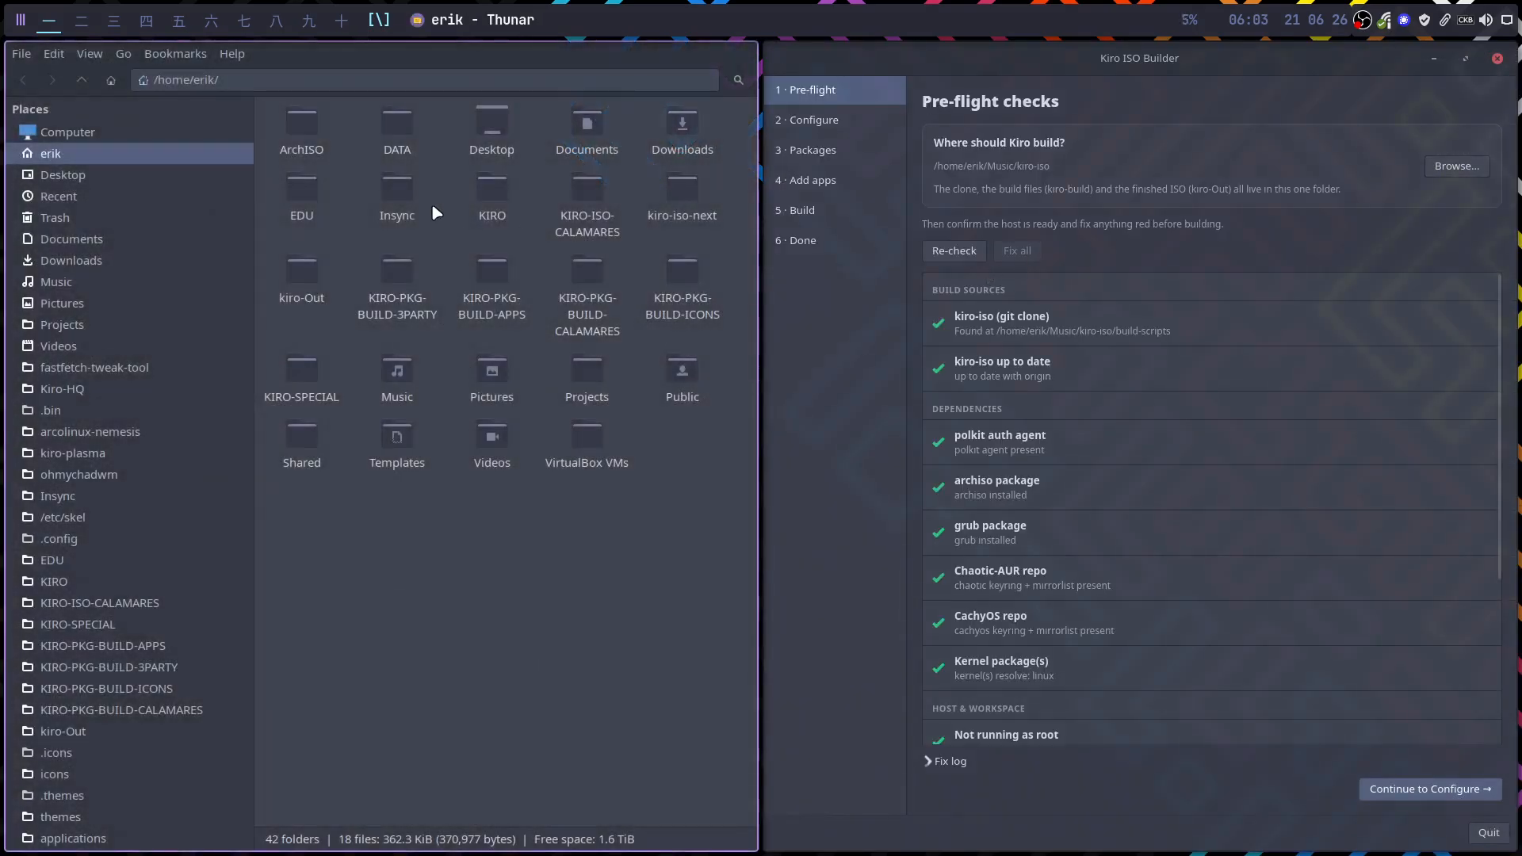
pyautogui.doubleClick(410, 374)
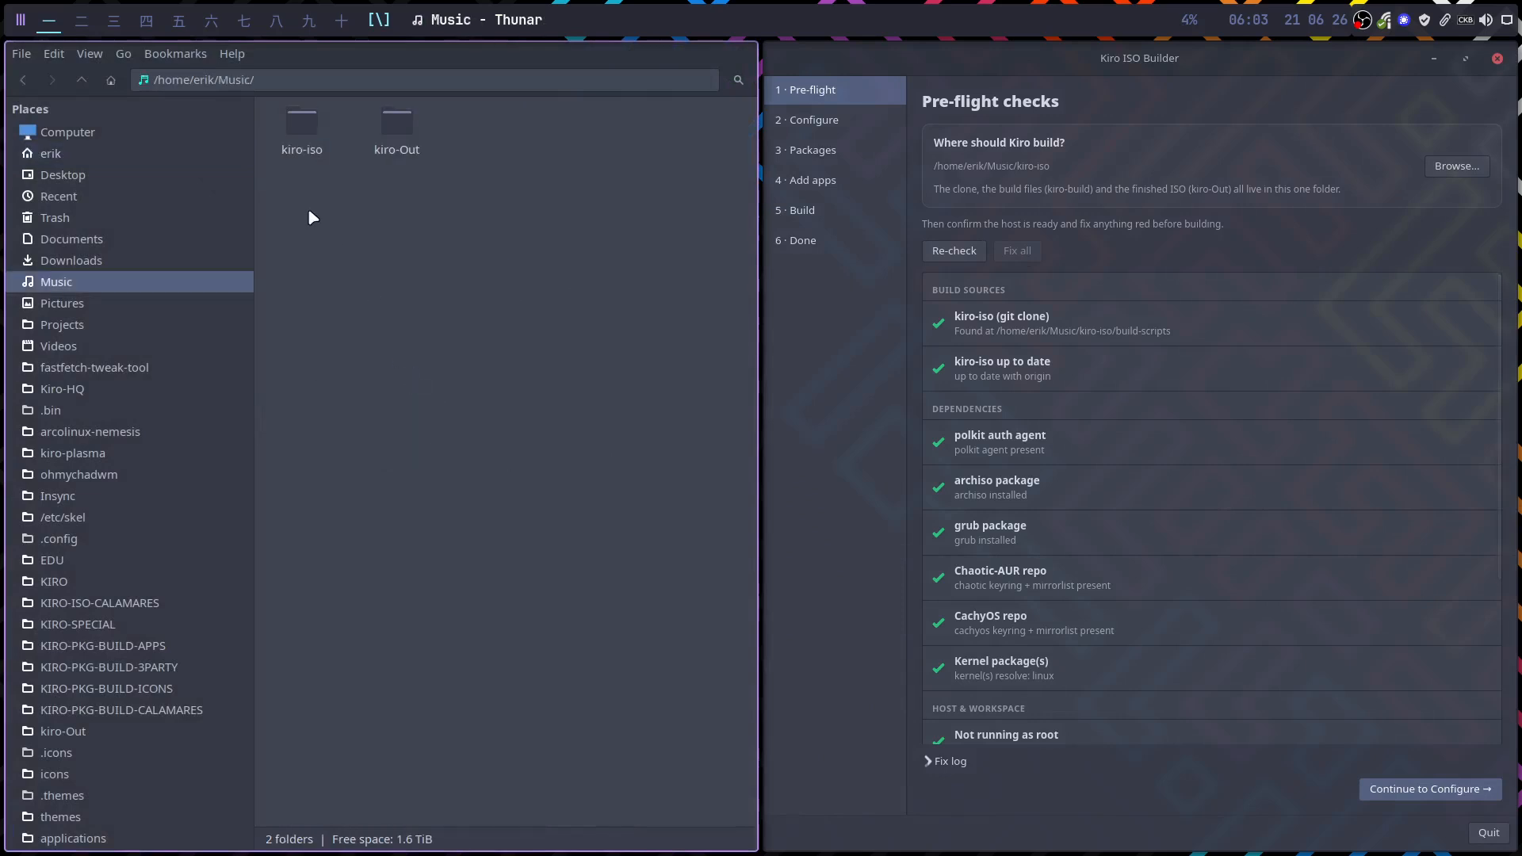
pyautogui.moveTo(308, 208); pyautogui.dragTo(451, 130)
pyautogui.press('Delete')
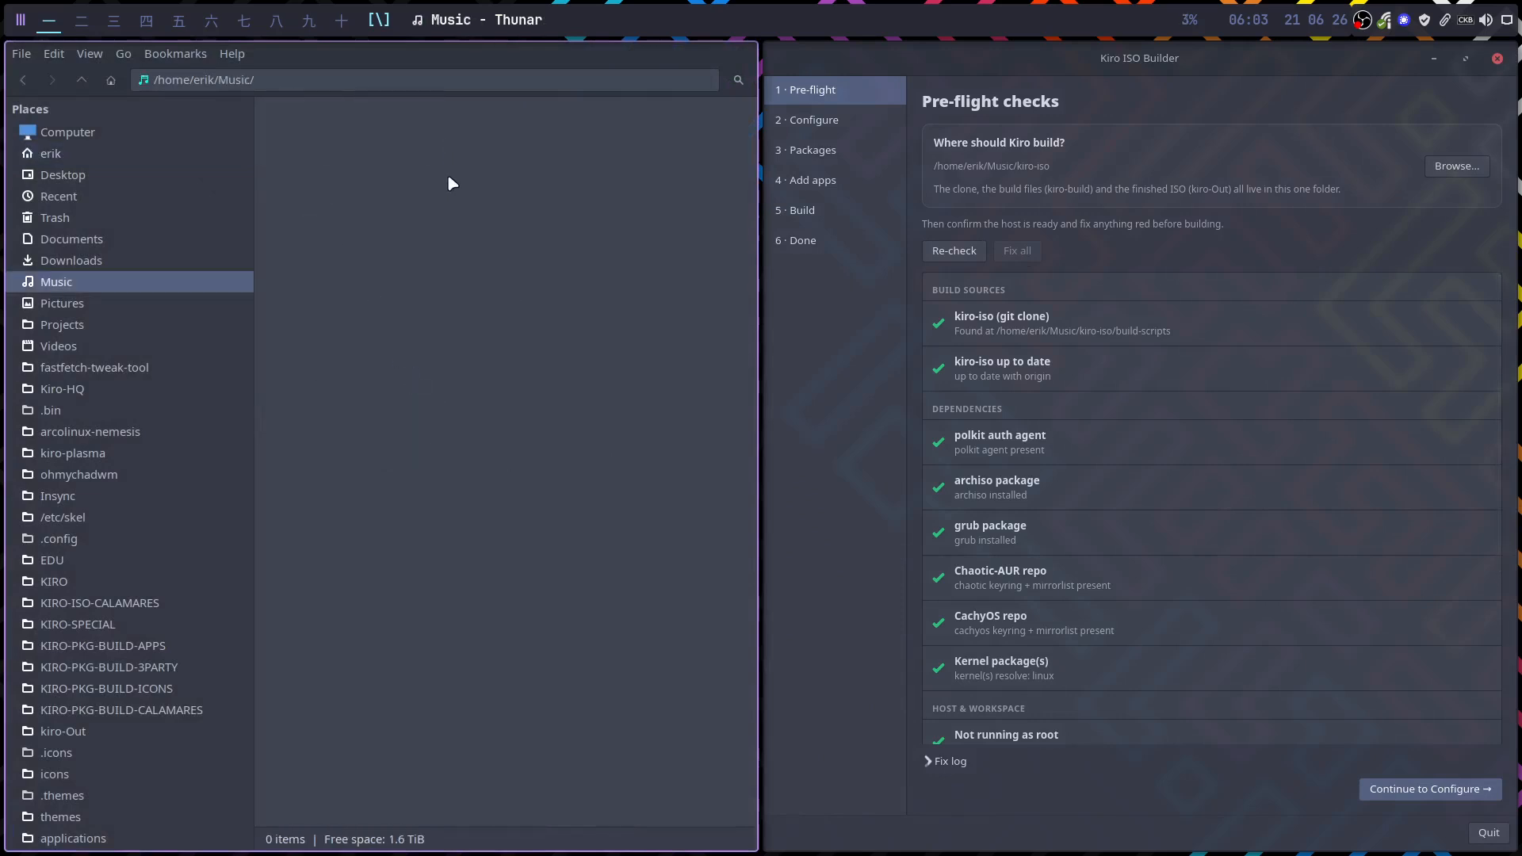
pyautogui.press('super+q')
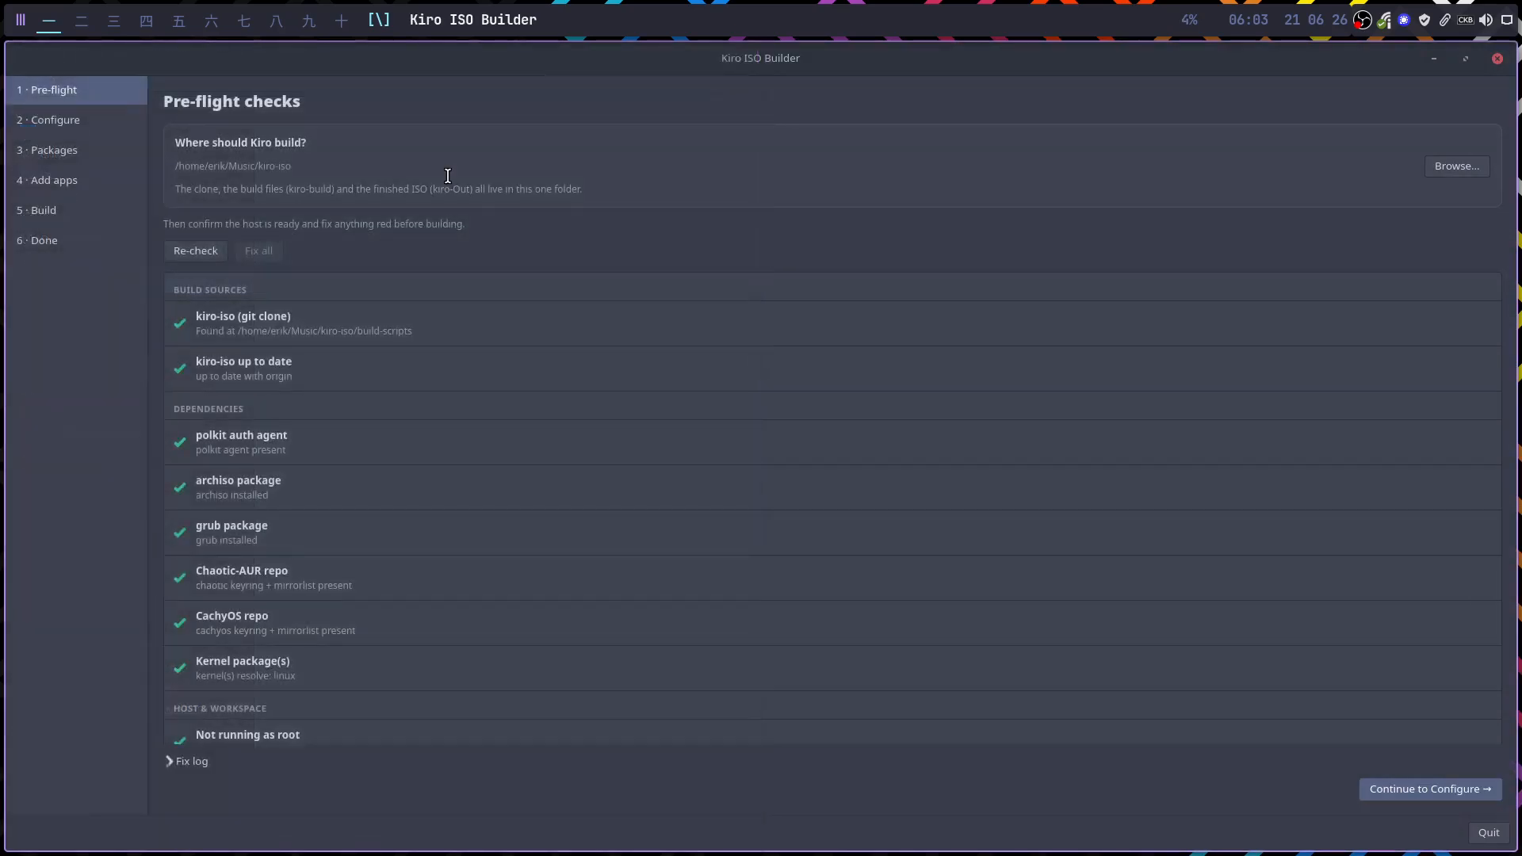
# - Re-run the pre-flight checks and choose the Music folder as the location for the kiro-iso clone
pyautogui.click(182, 250)
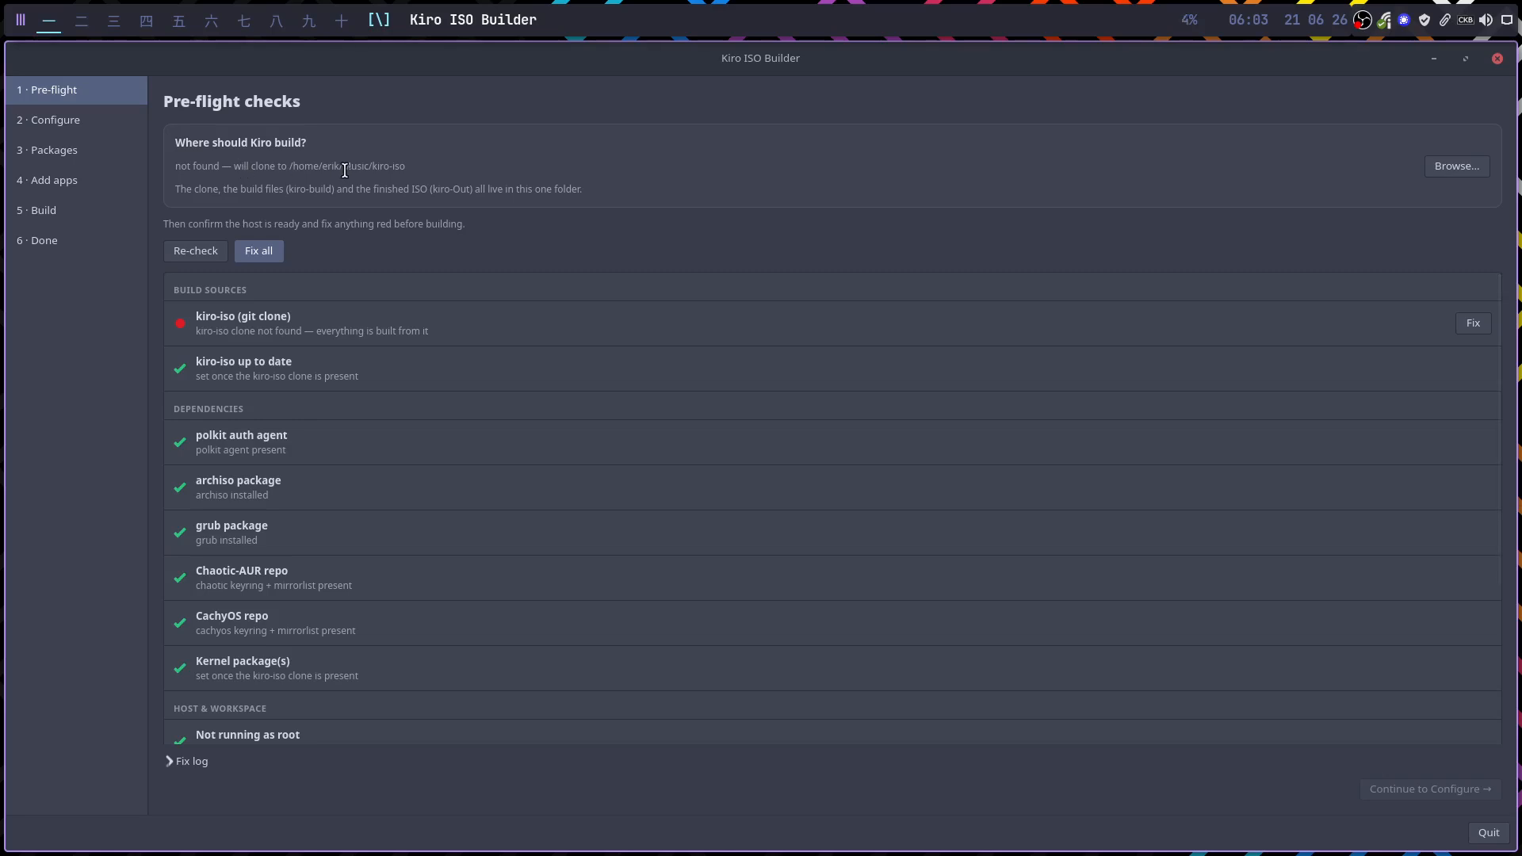
pyautogui.moveTo(343, 169); pyautogui.dragTo(416, 159)
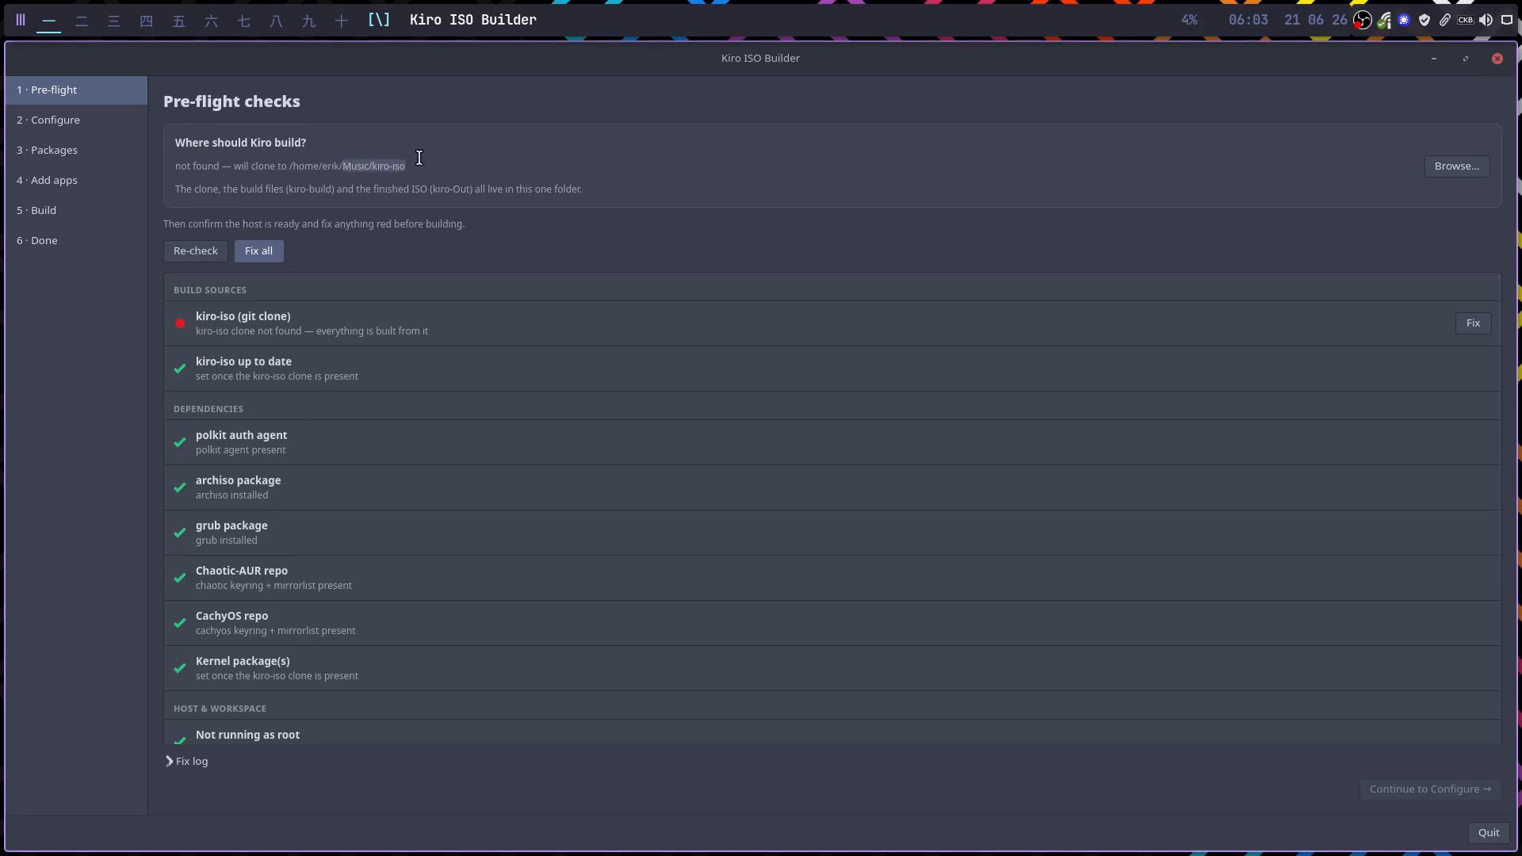
pyautogui.click(1465, 163)
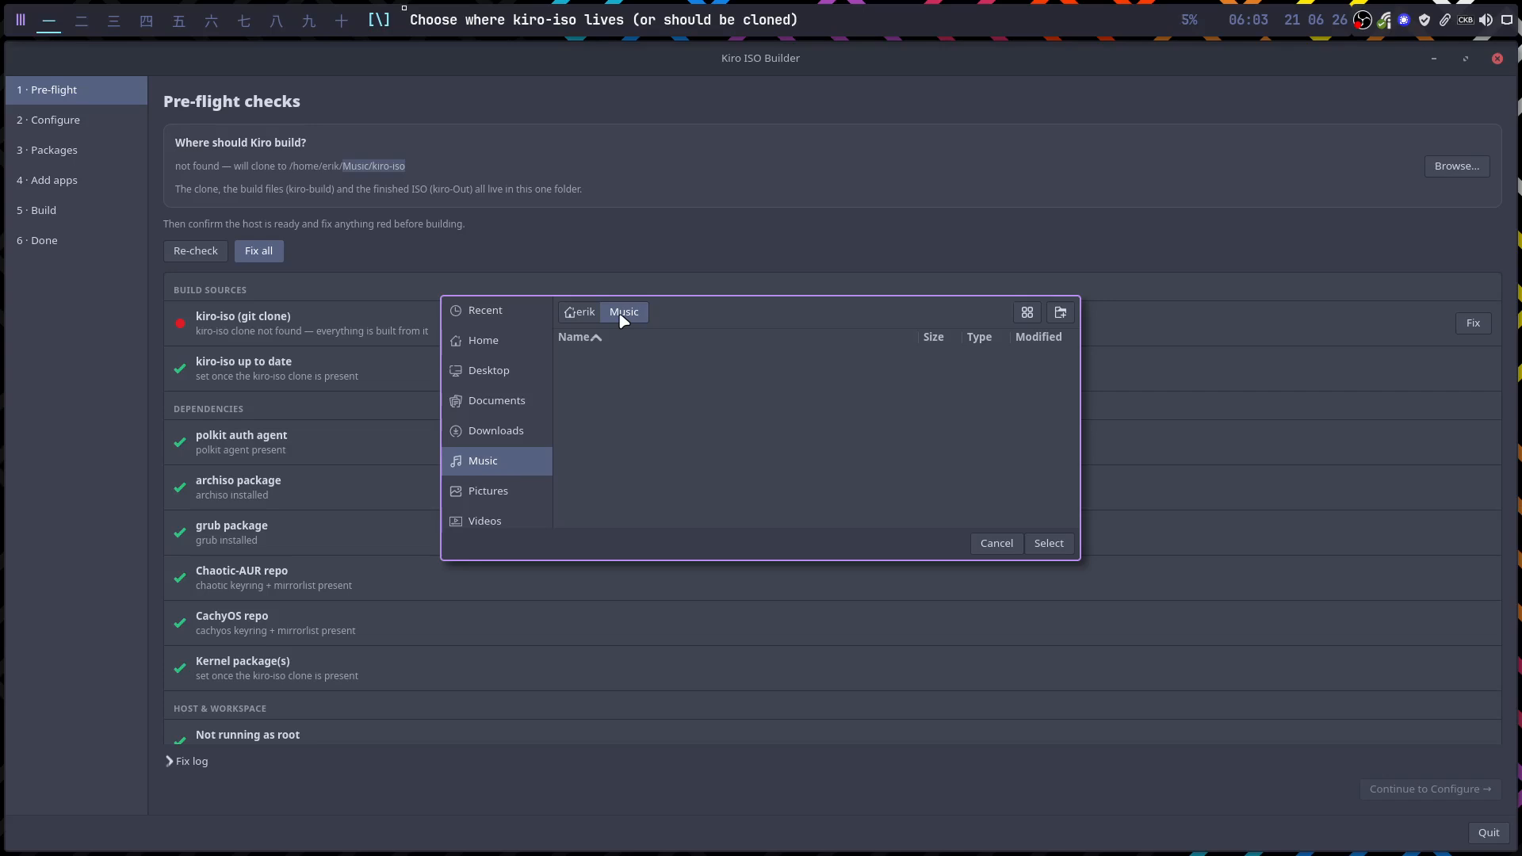
pyautogui.click(1049, 544)
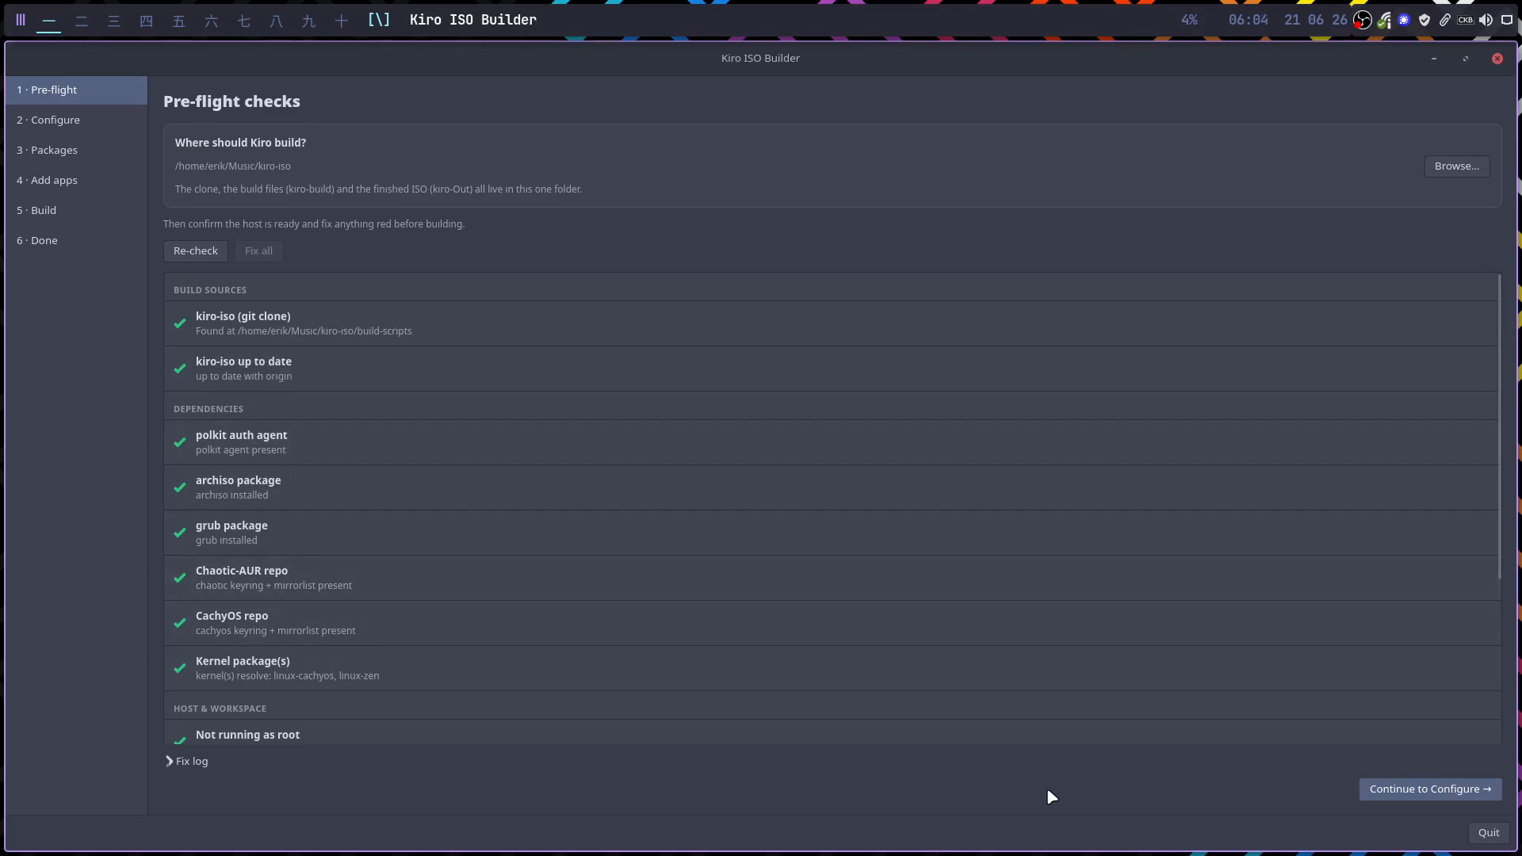
# - Proceed to the build configuration and select plasma instead of xfce as the desktop edition
pyautogui.click(1400, 789)
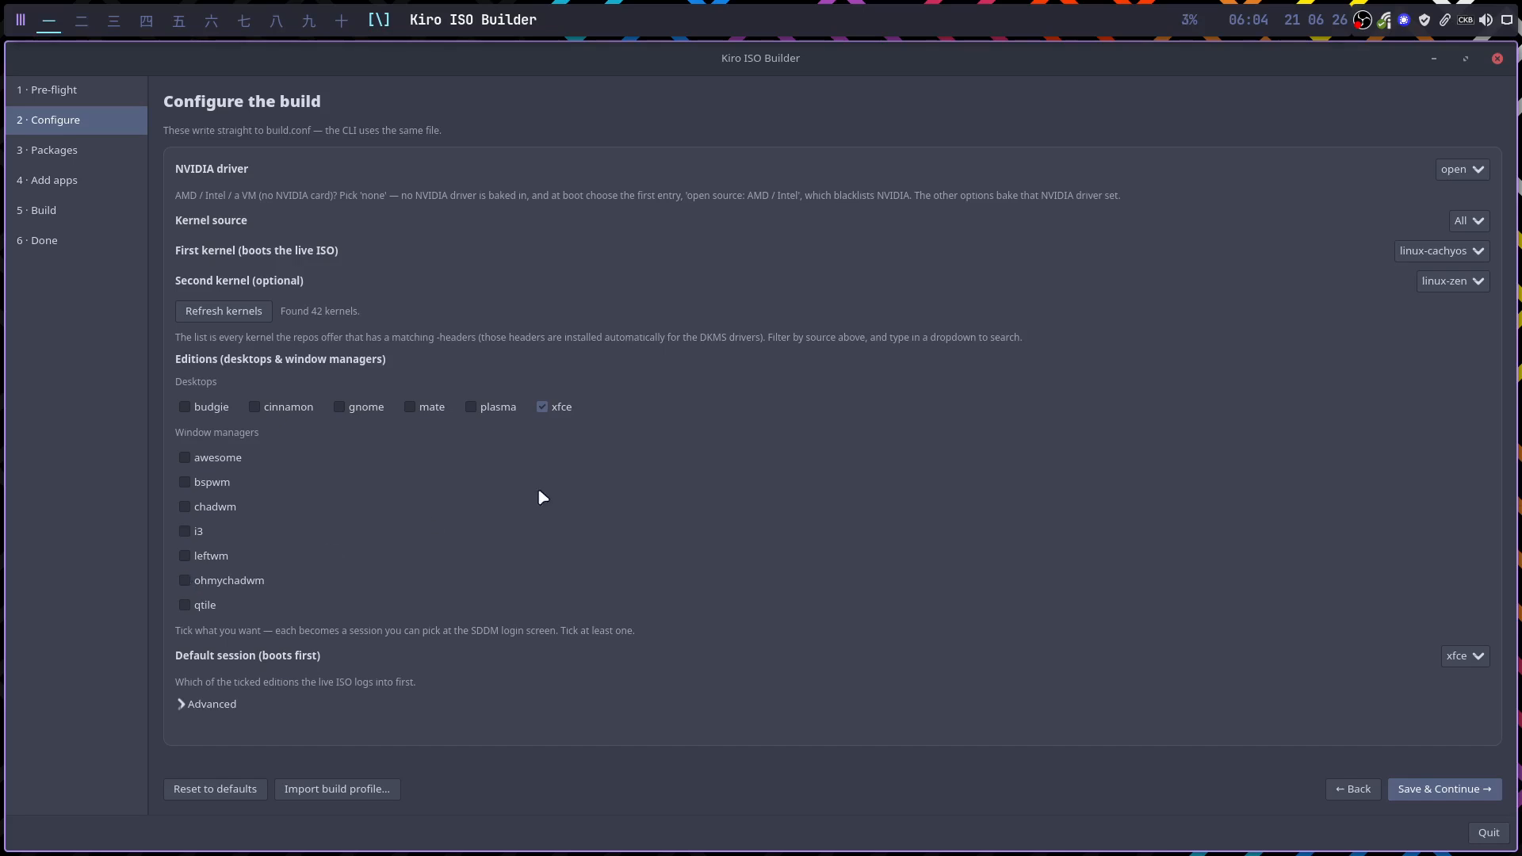
pyautogui.click(541, 409)
pyautogui.click(470, 408)
pyautogui.click(475, 405)
pyautogui.click(475, 406)
pyautogui.click(476, 405)
pyautogui.click(491, 406)
pyautogui.click(479, 407)
pyautogui.click(471, 408)
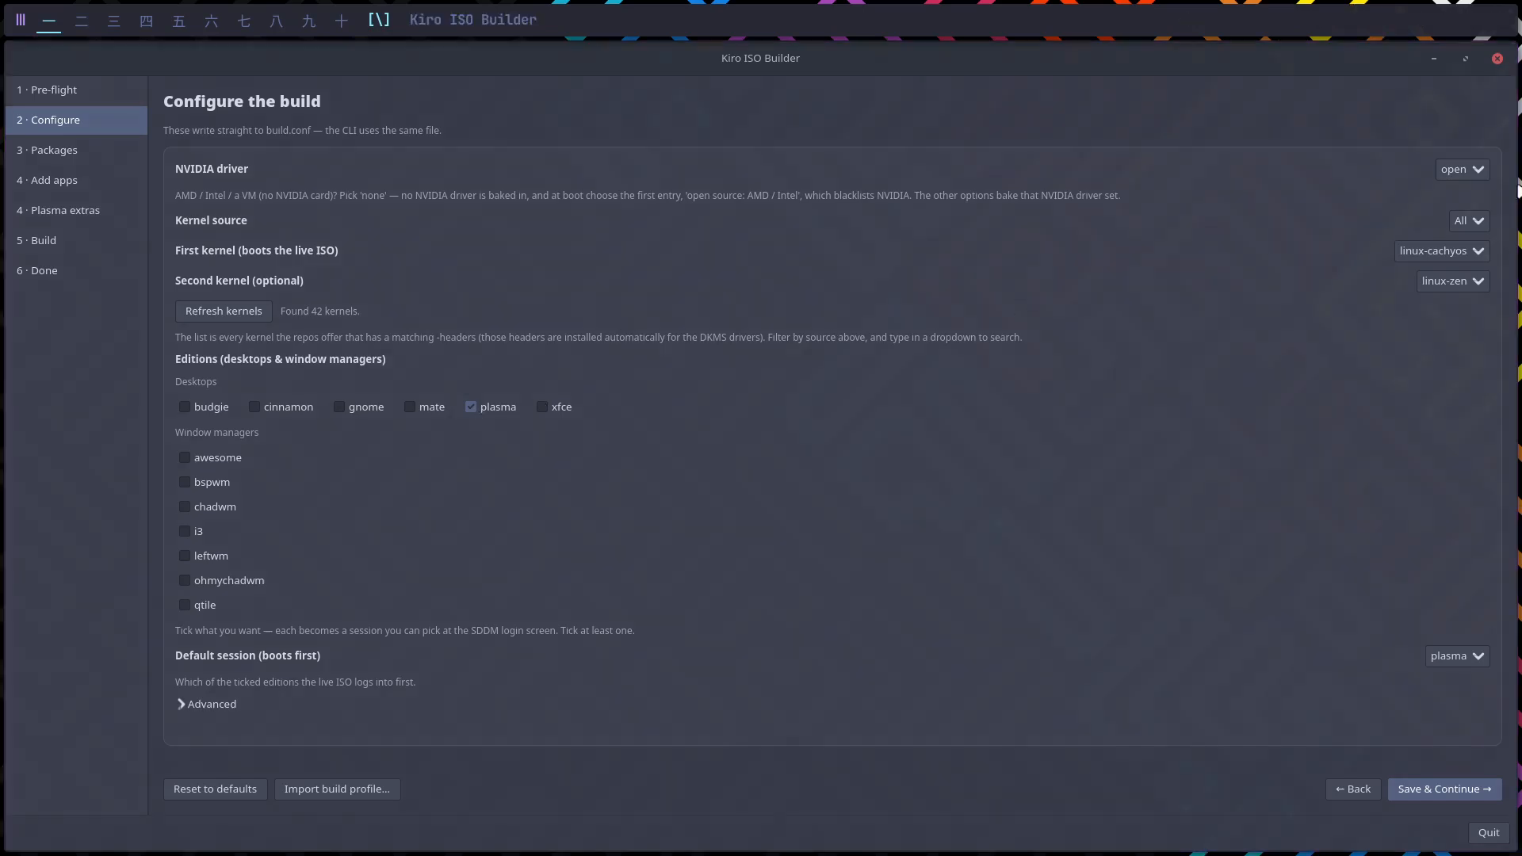
# - Set the first kernel to linux and the second kernel to none, and save the build configuration
pyautogui.click(1479, 171)
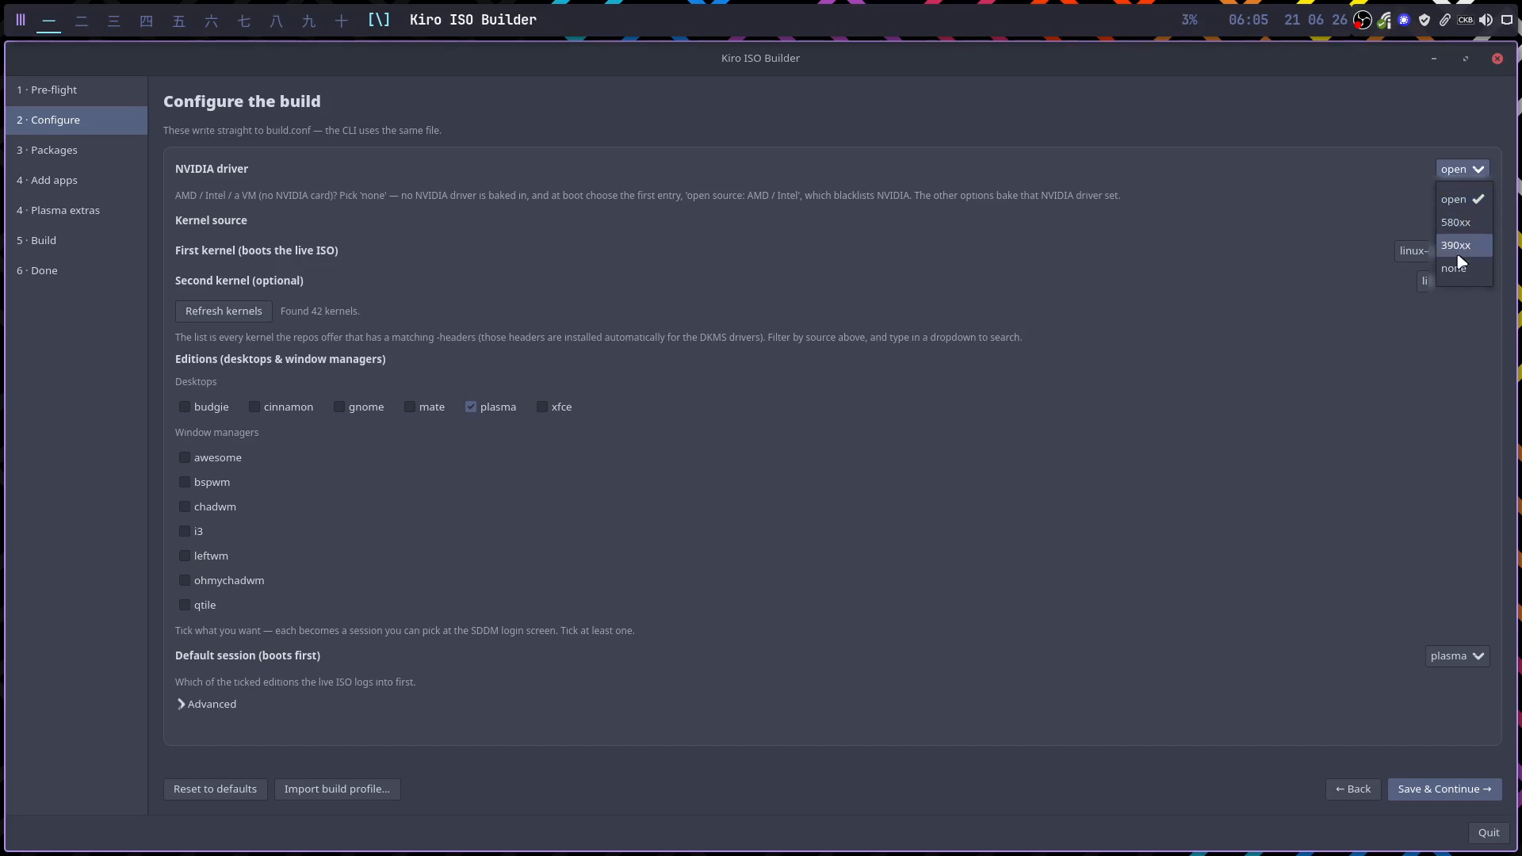
pyautogui.click(1371, 302)
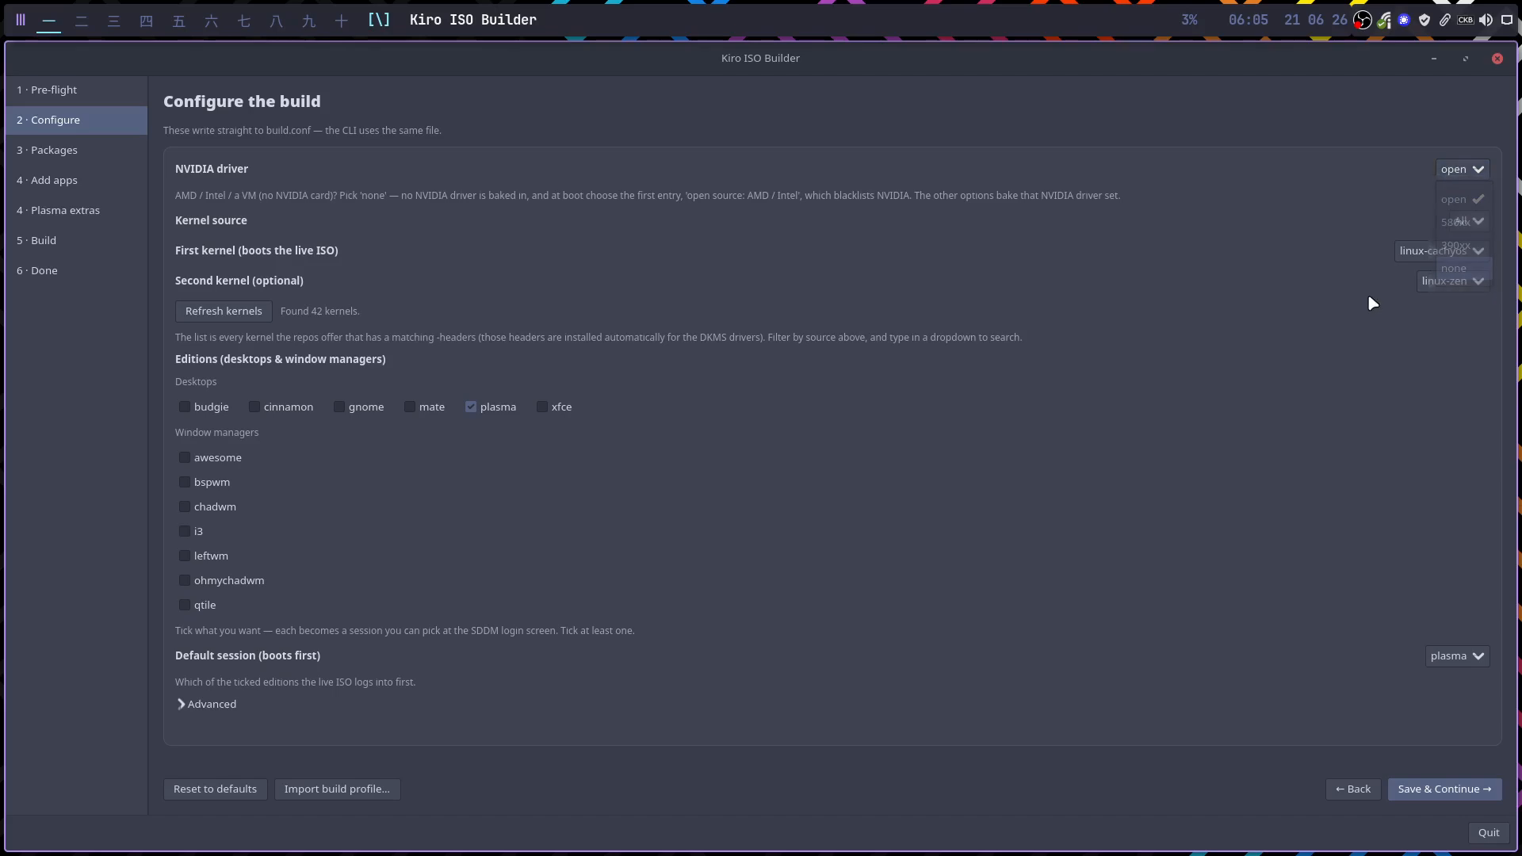
pyautogui.click(1458, 255)
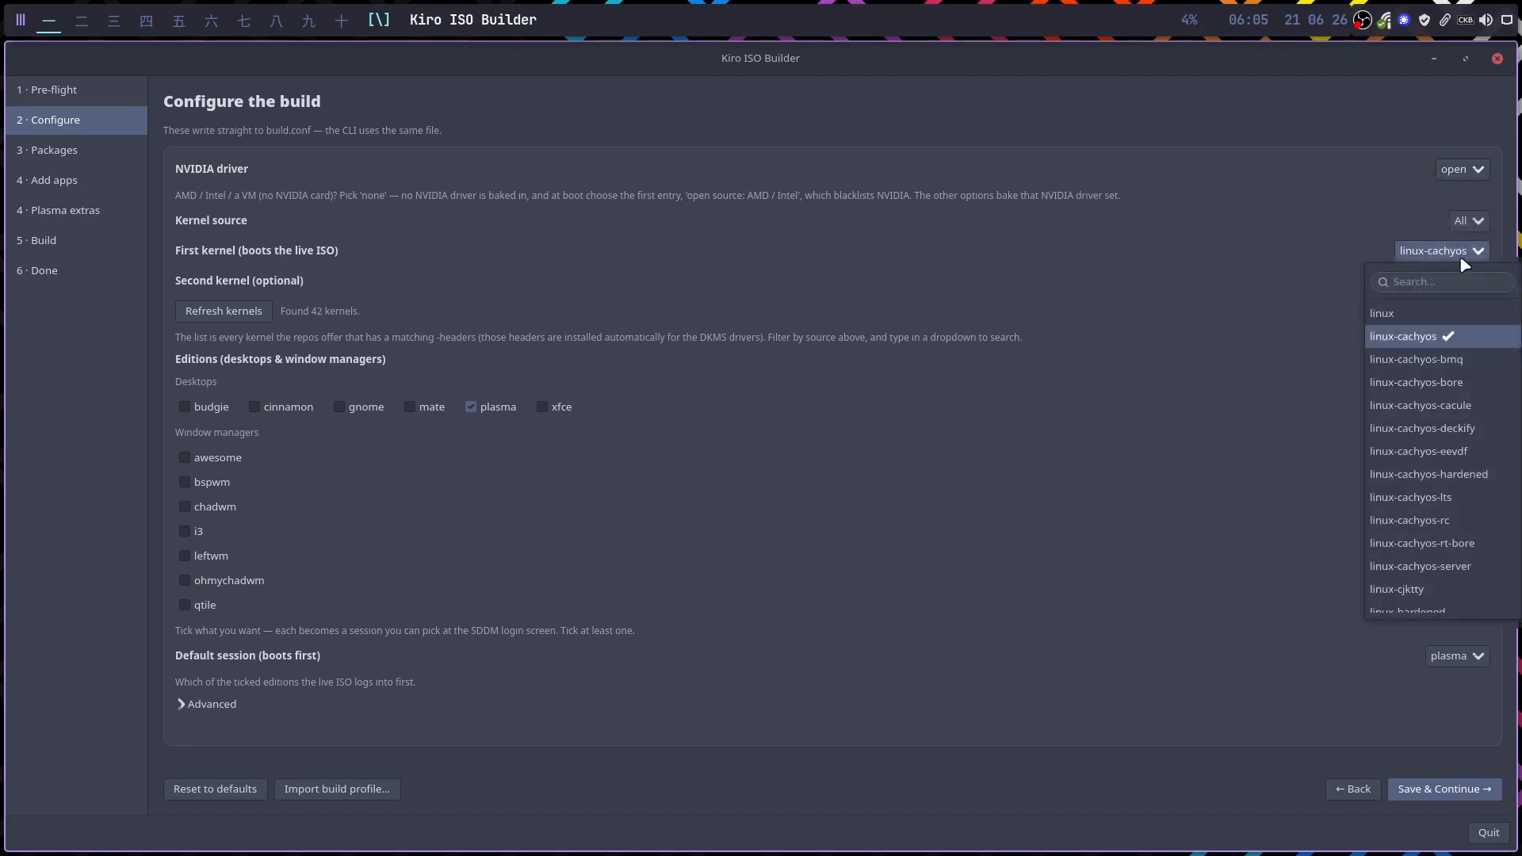
pyautogui.click(1439, 311)
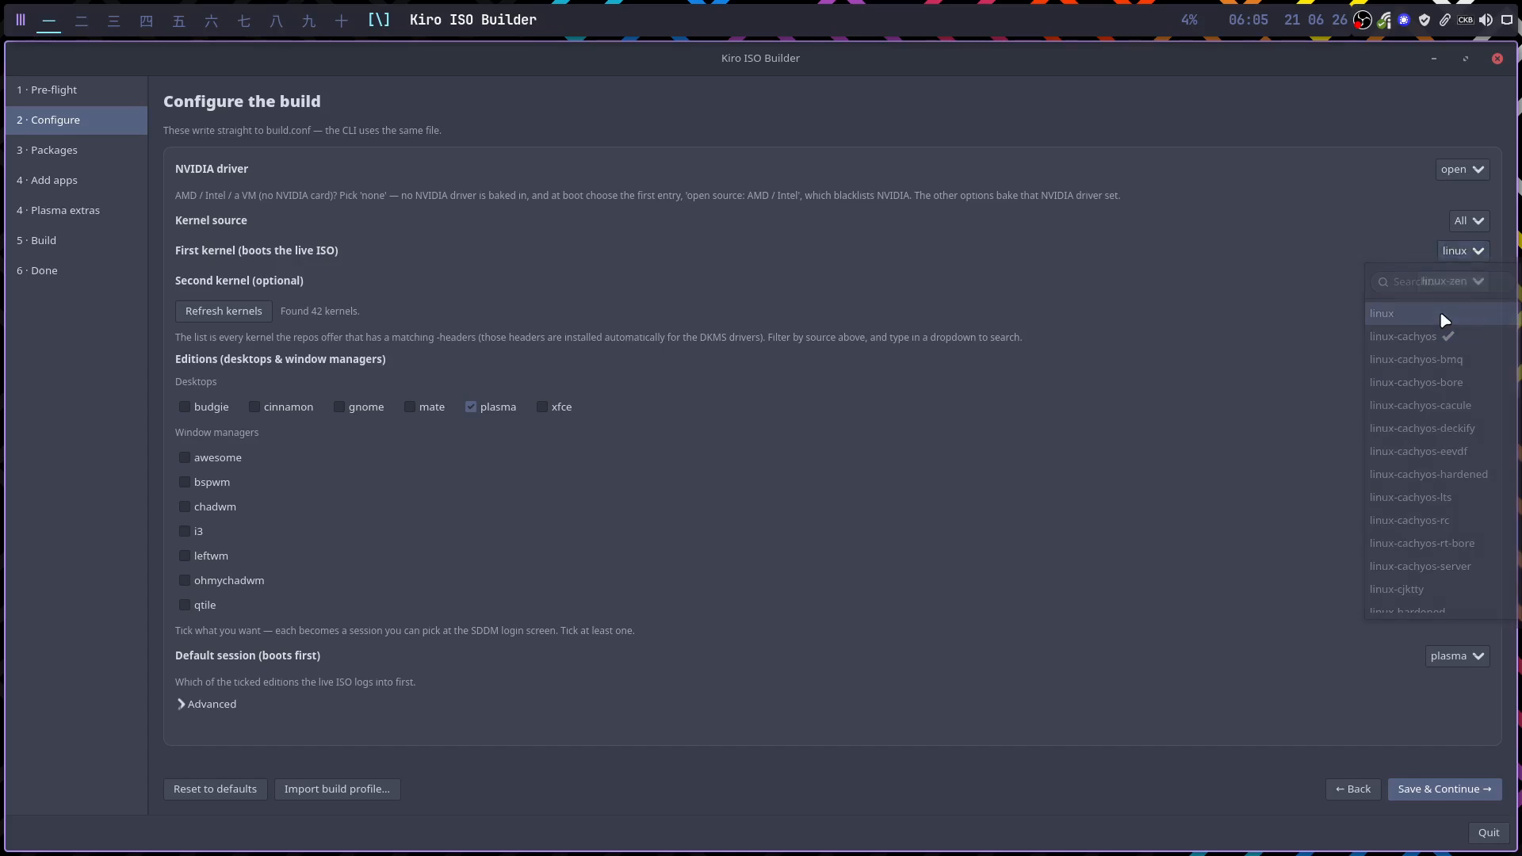
pyautogui.click(1479, 282)
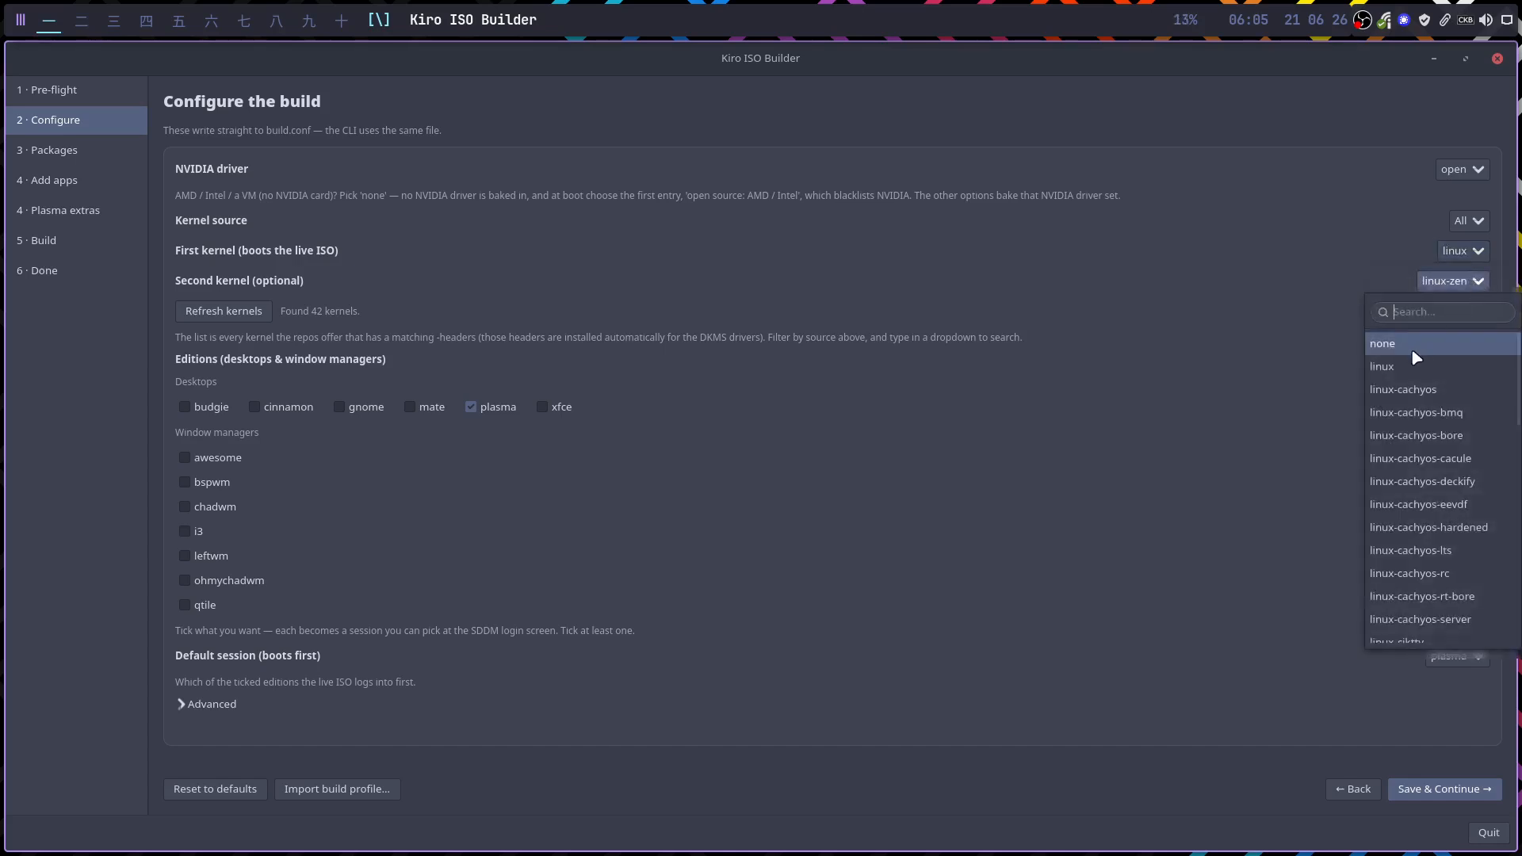
pyautogui.click(1412, 350)
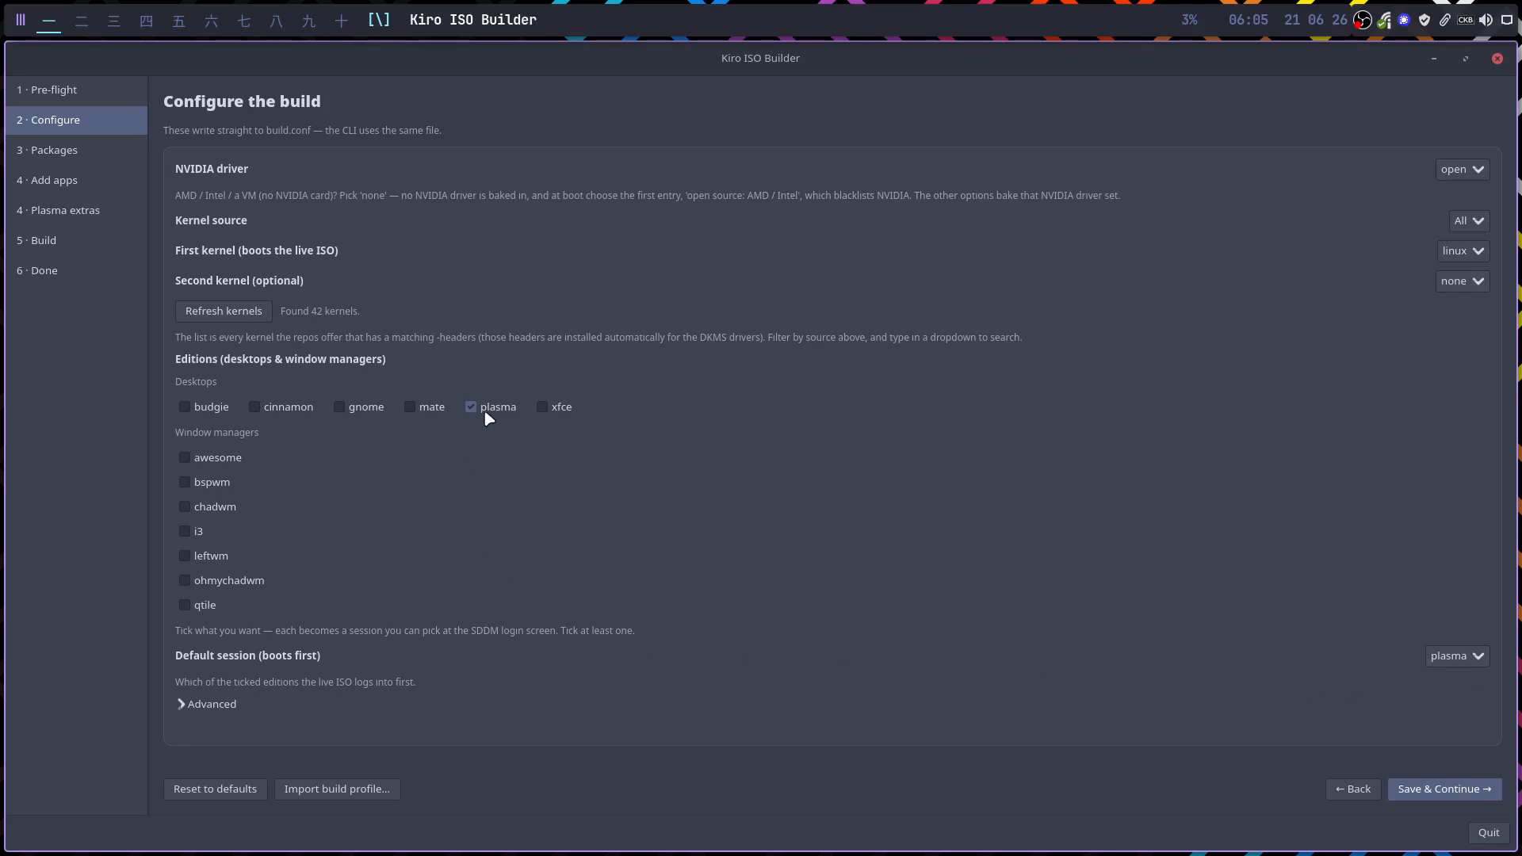
pyautogui.click(1436, 788)
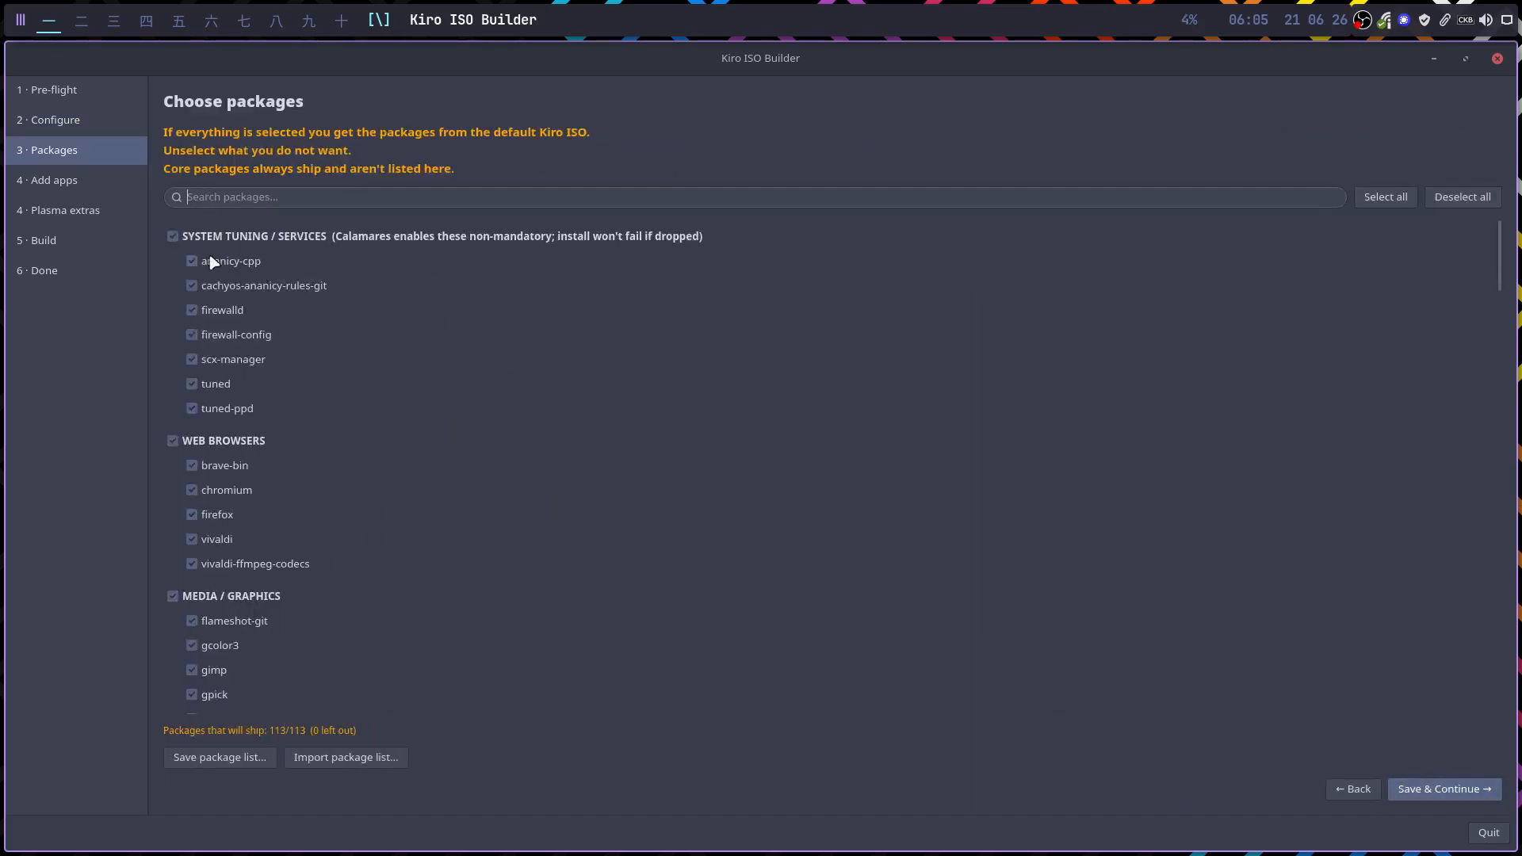
# - Examine the groups of the default Kiro package list, from system tuning and web browsers to AI tools
pyautogui.scroll(-15, 227, 561)
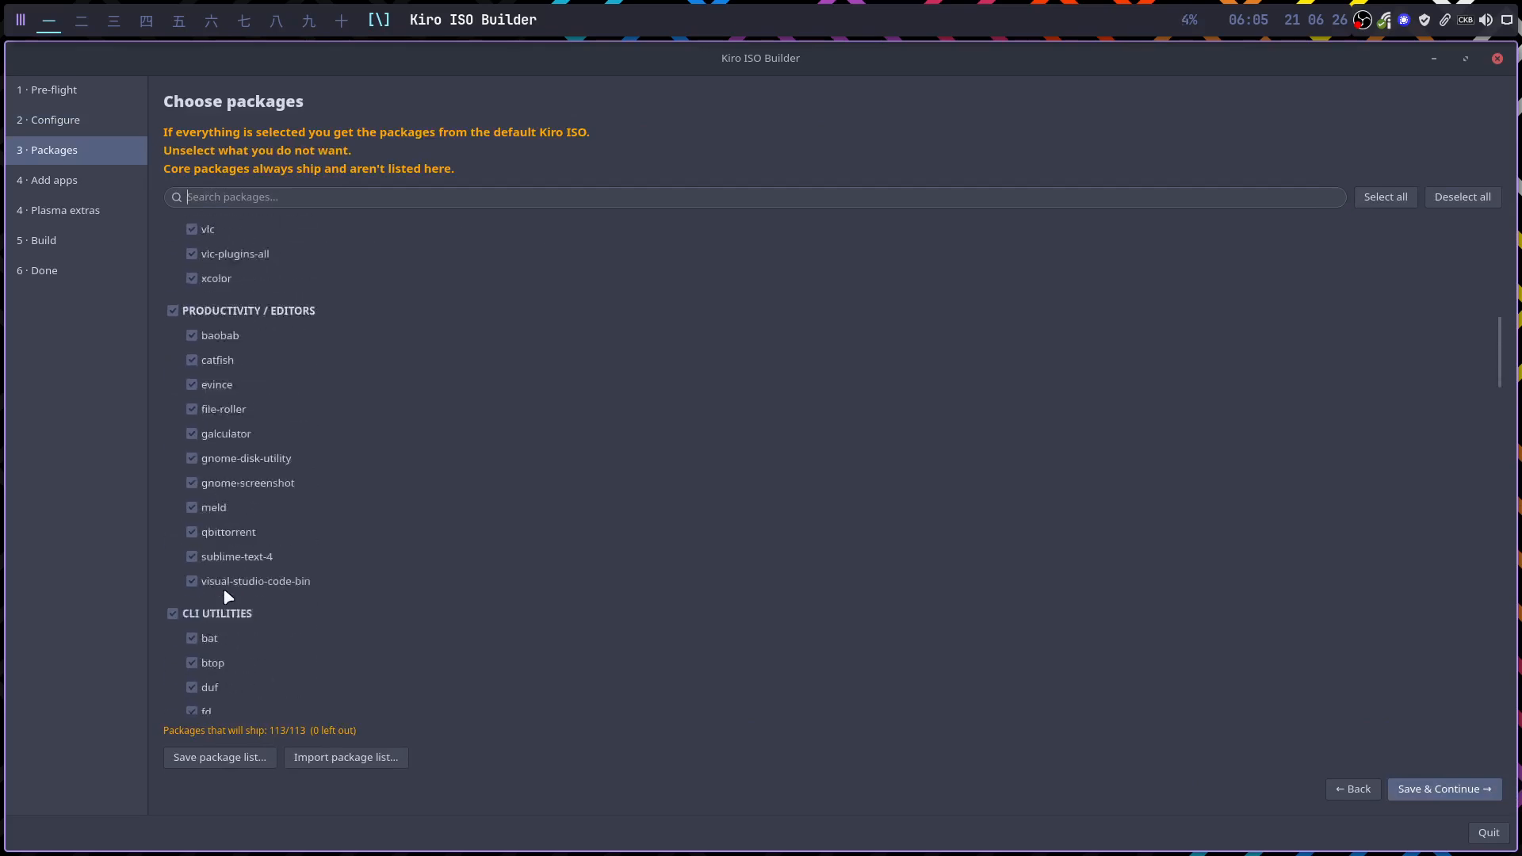
pyautogui.scroll(-15, 224, 611)
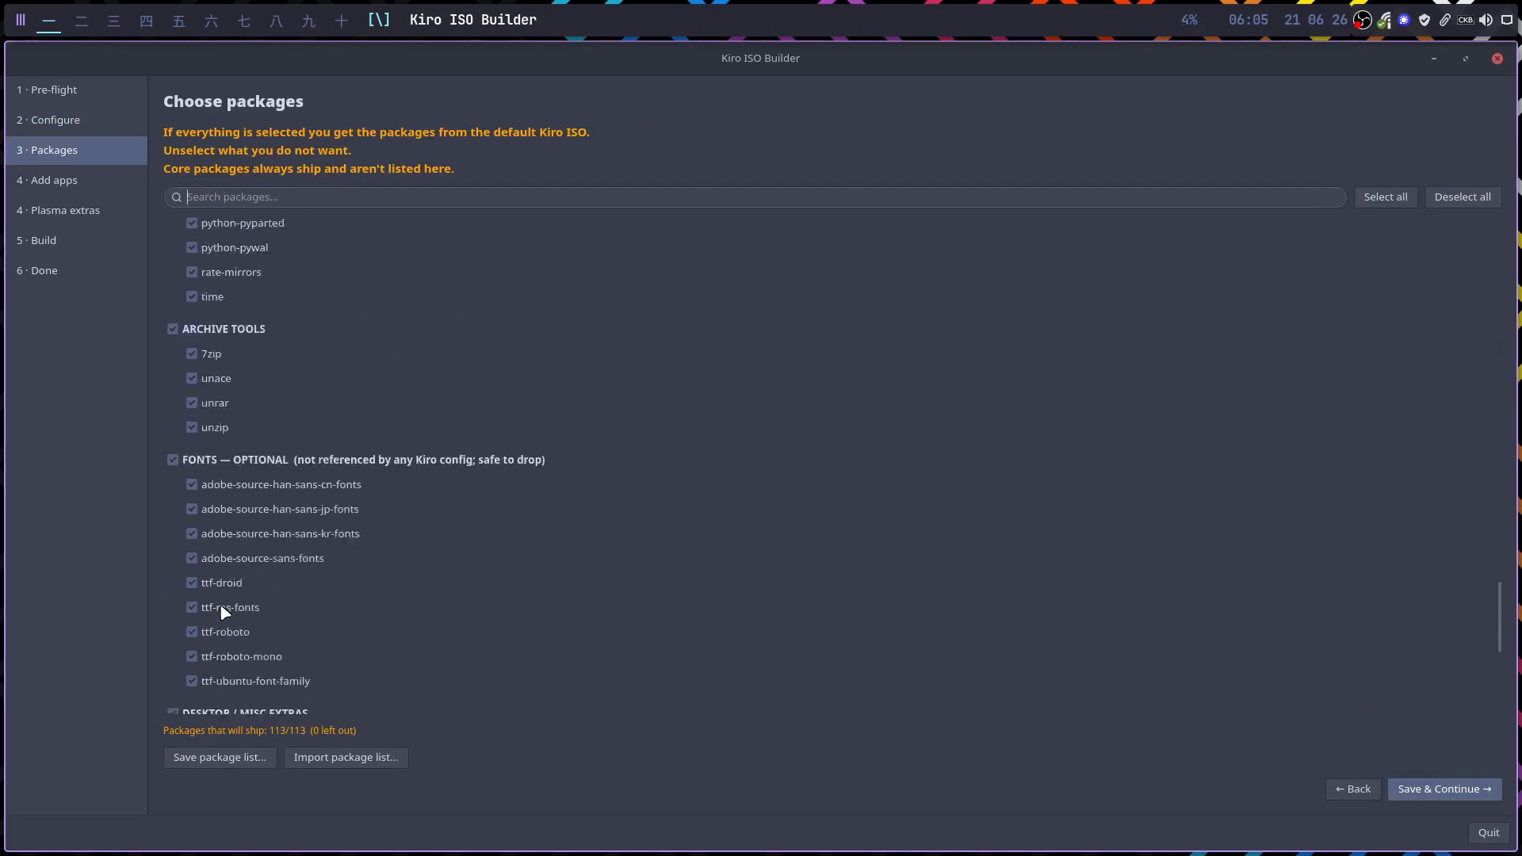
pyautogui.scroll(-5, 222, 610)
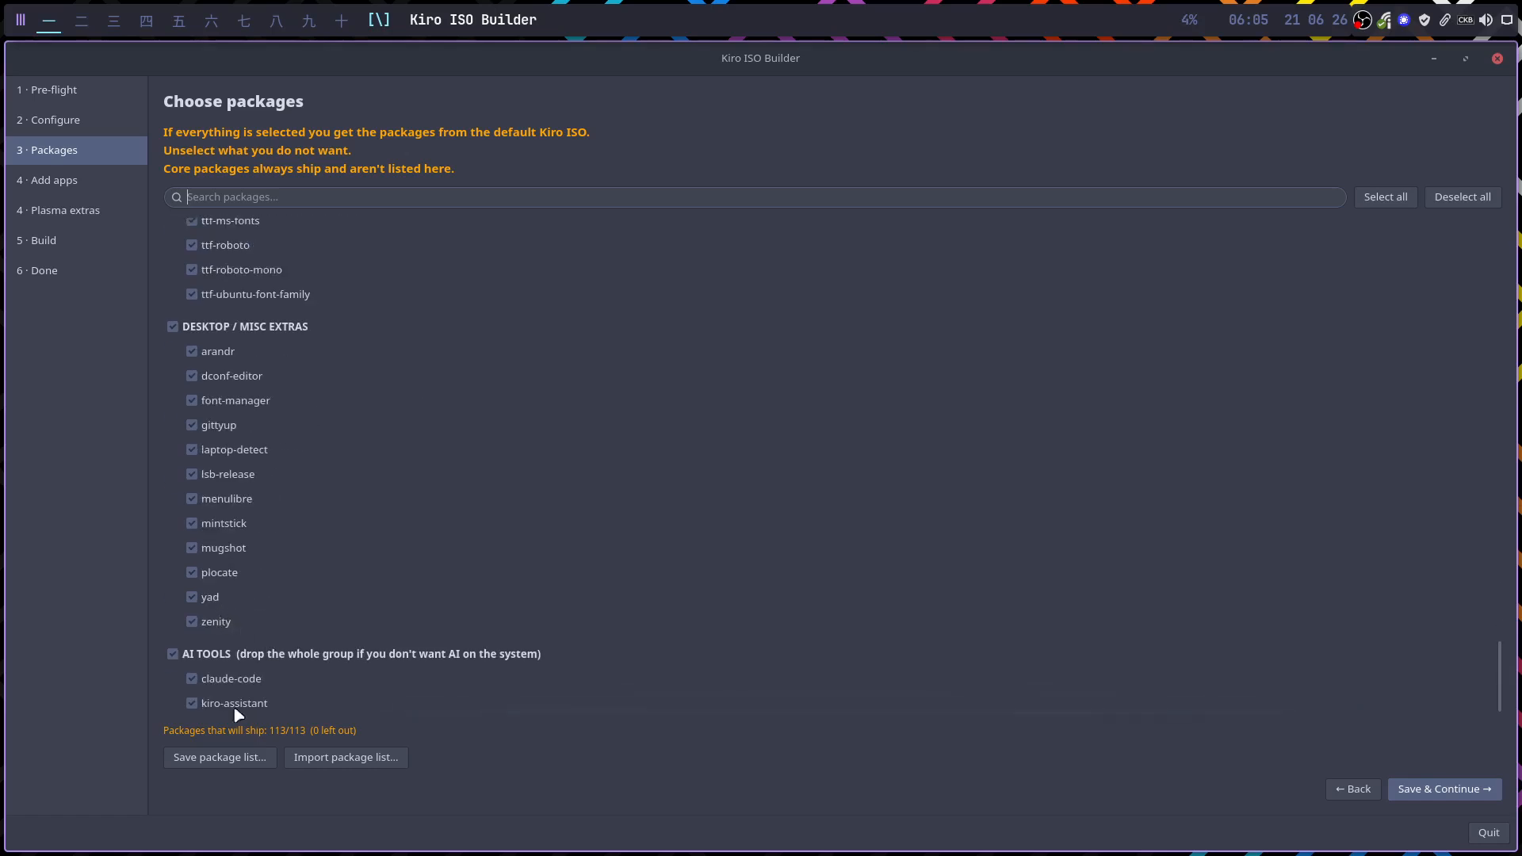
pyautogui.scroll(10, 344, 468)
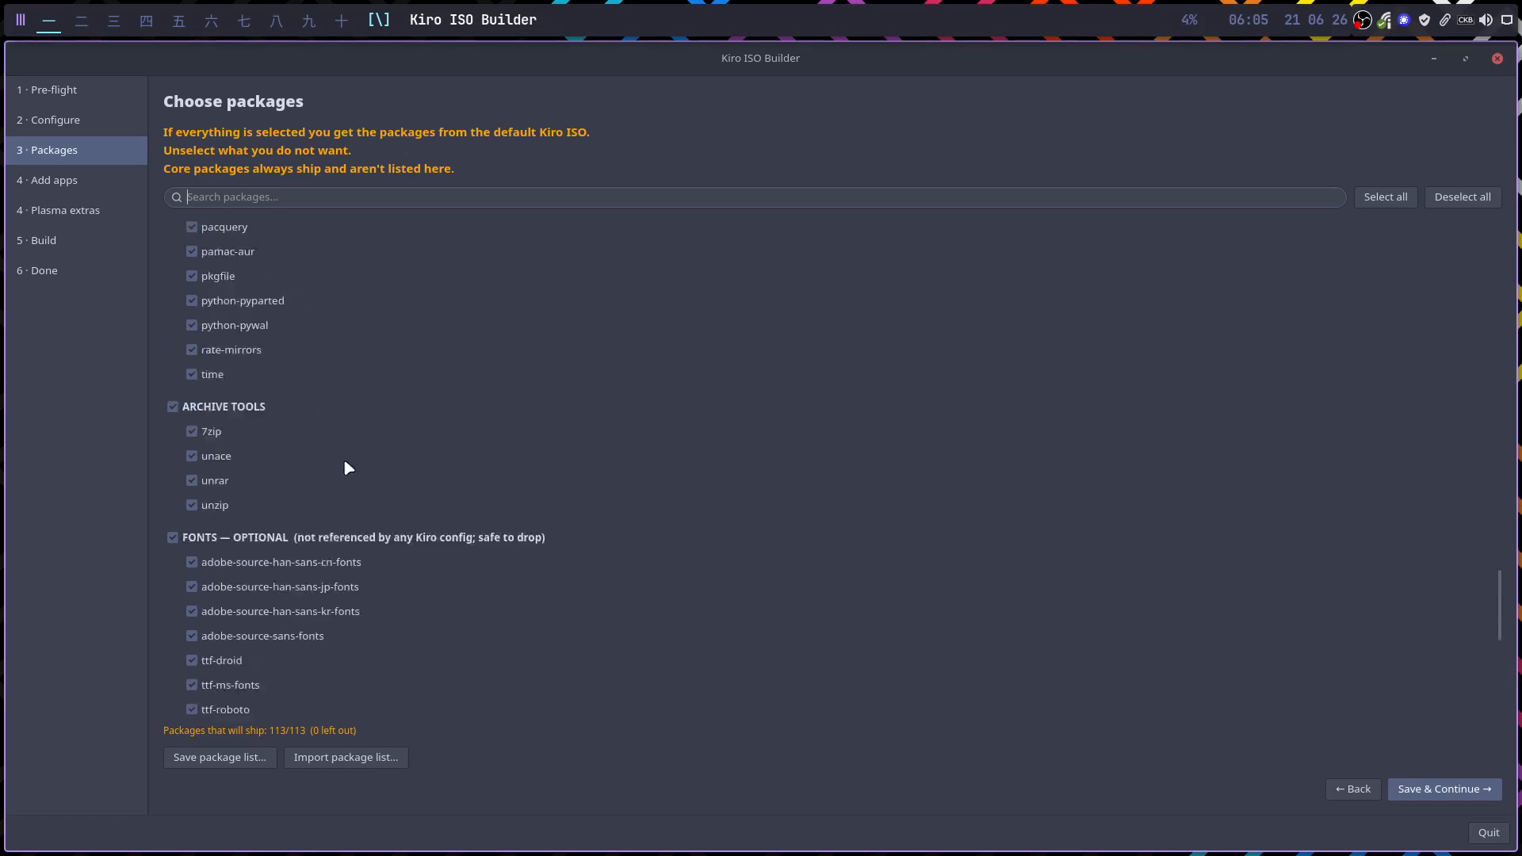
pyautogui.scroll(10, 344, 468)
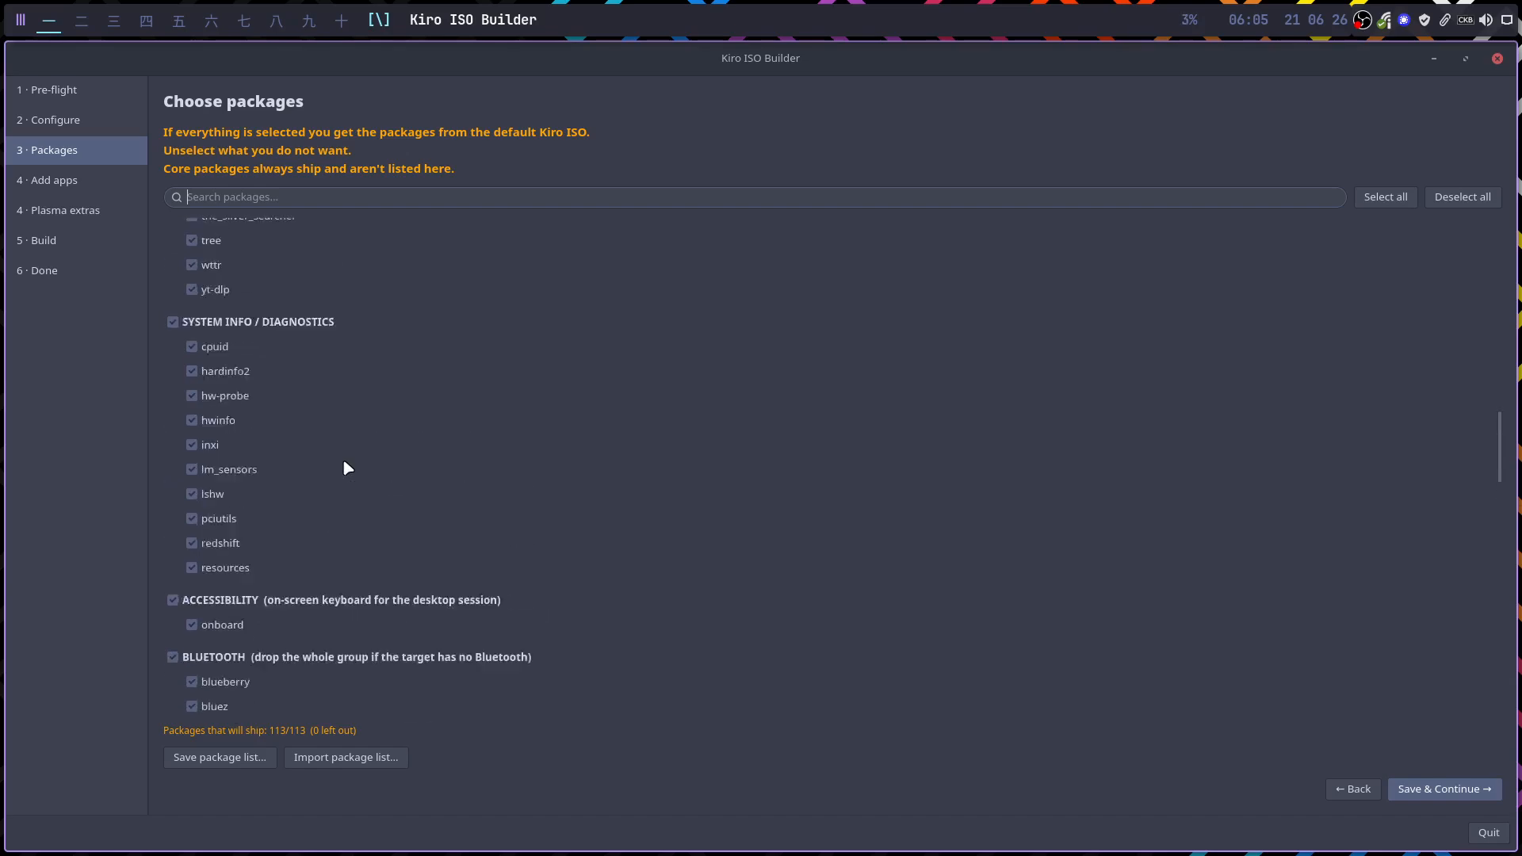
pyautogui.scroll(10, 344, 466)
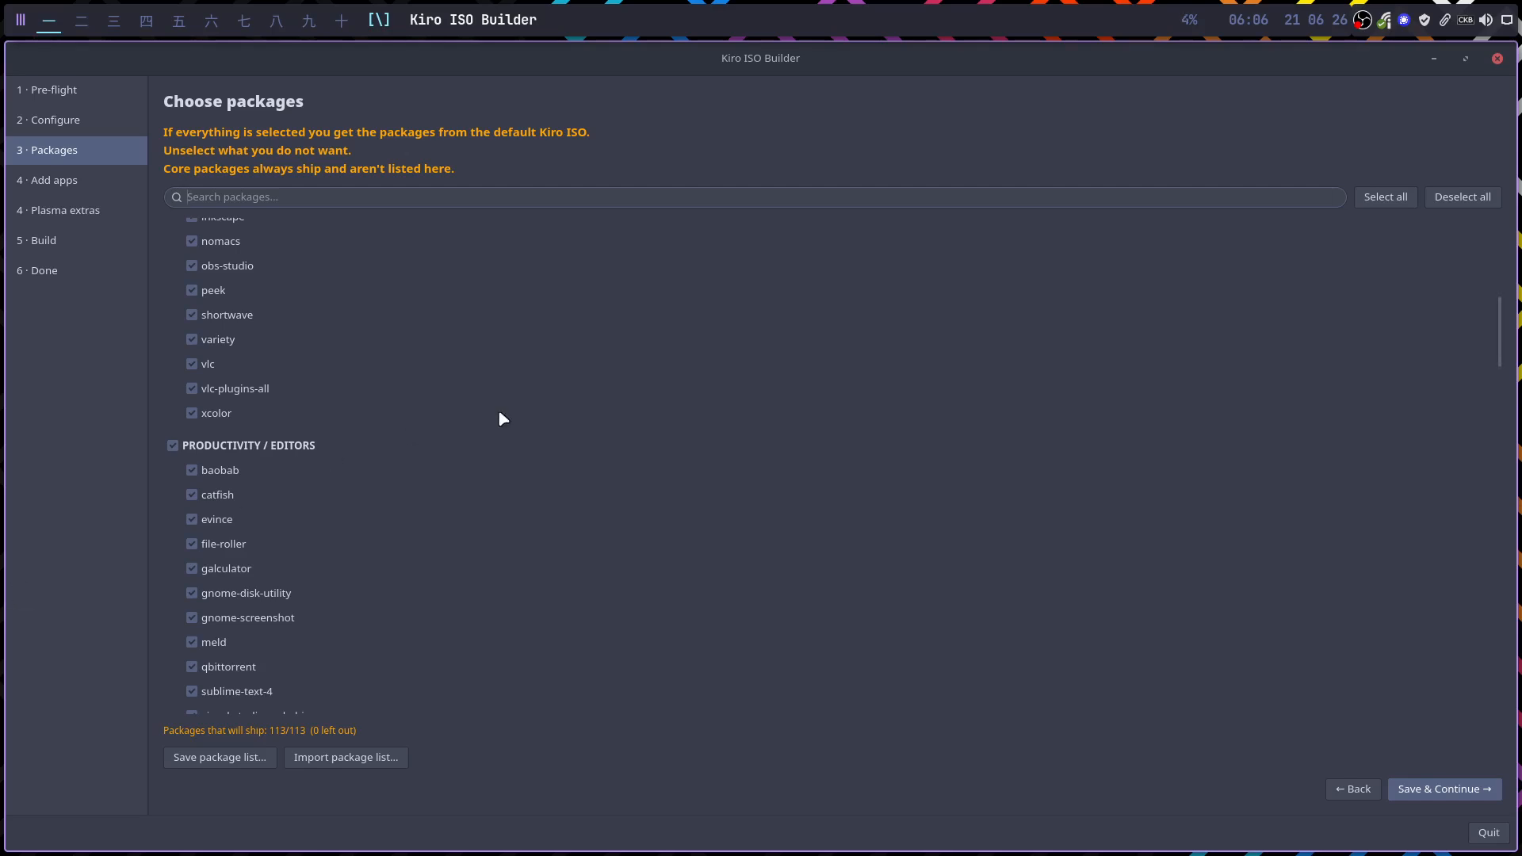
pyautogui.scroll(4, 487, 400)
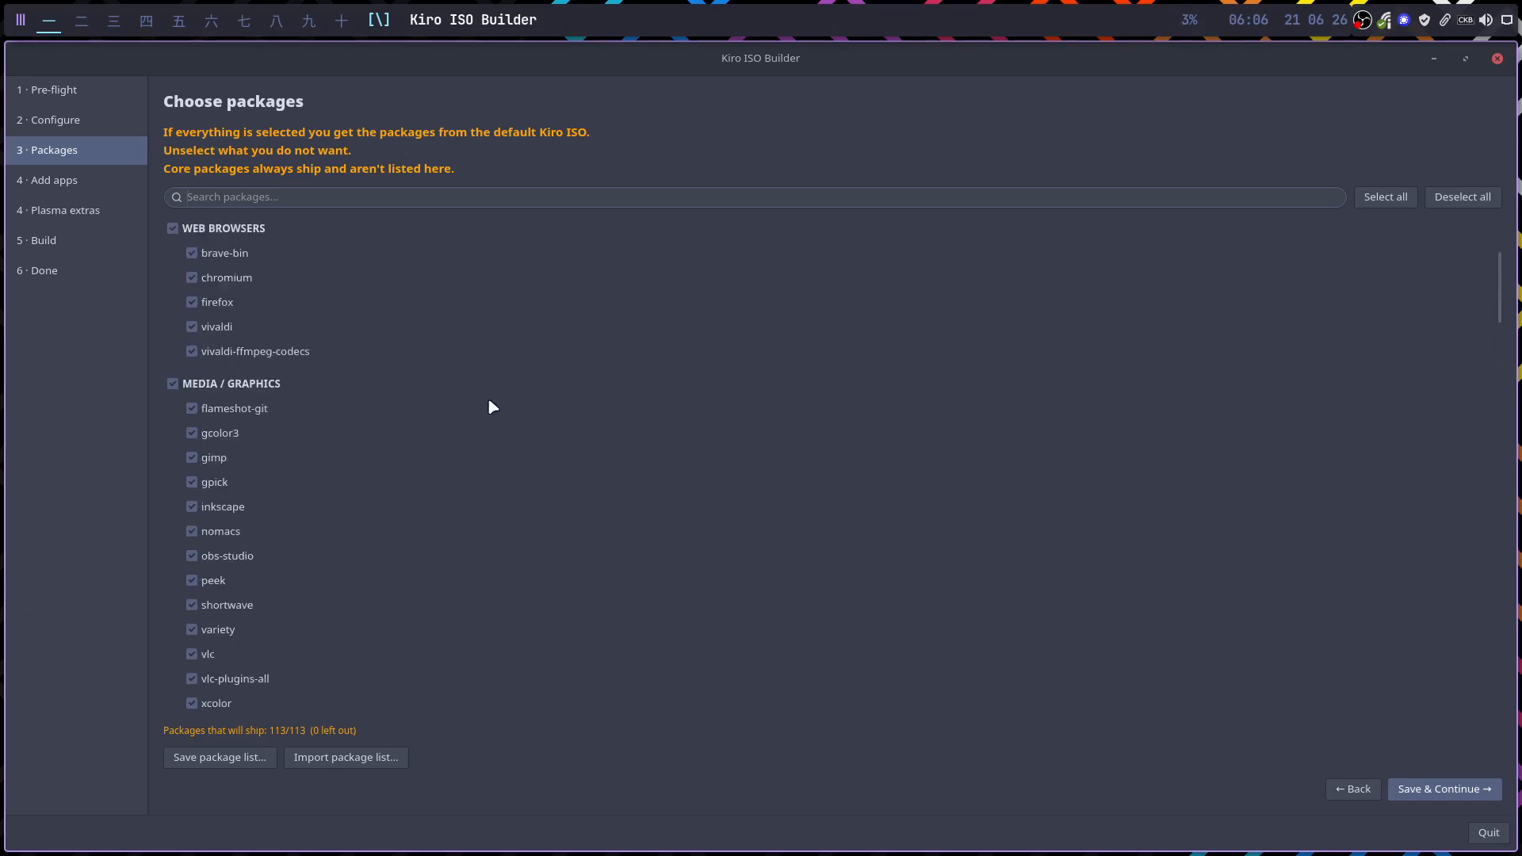
pyautogui.scroll(3, 1200, 342)
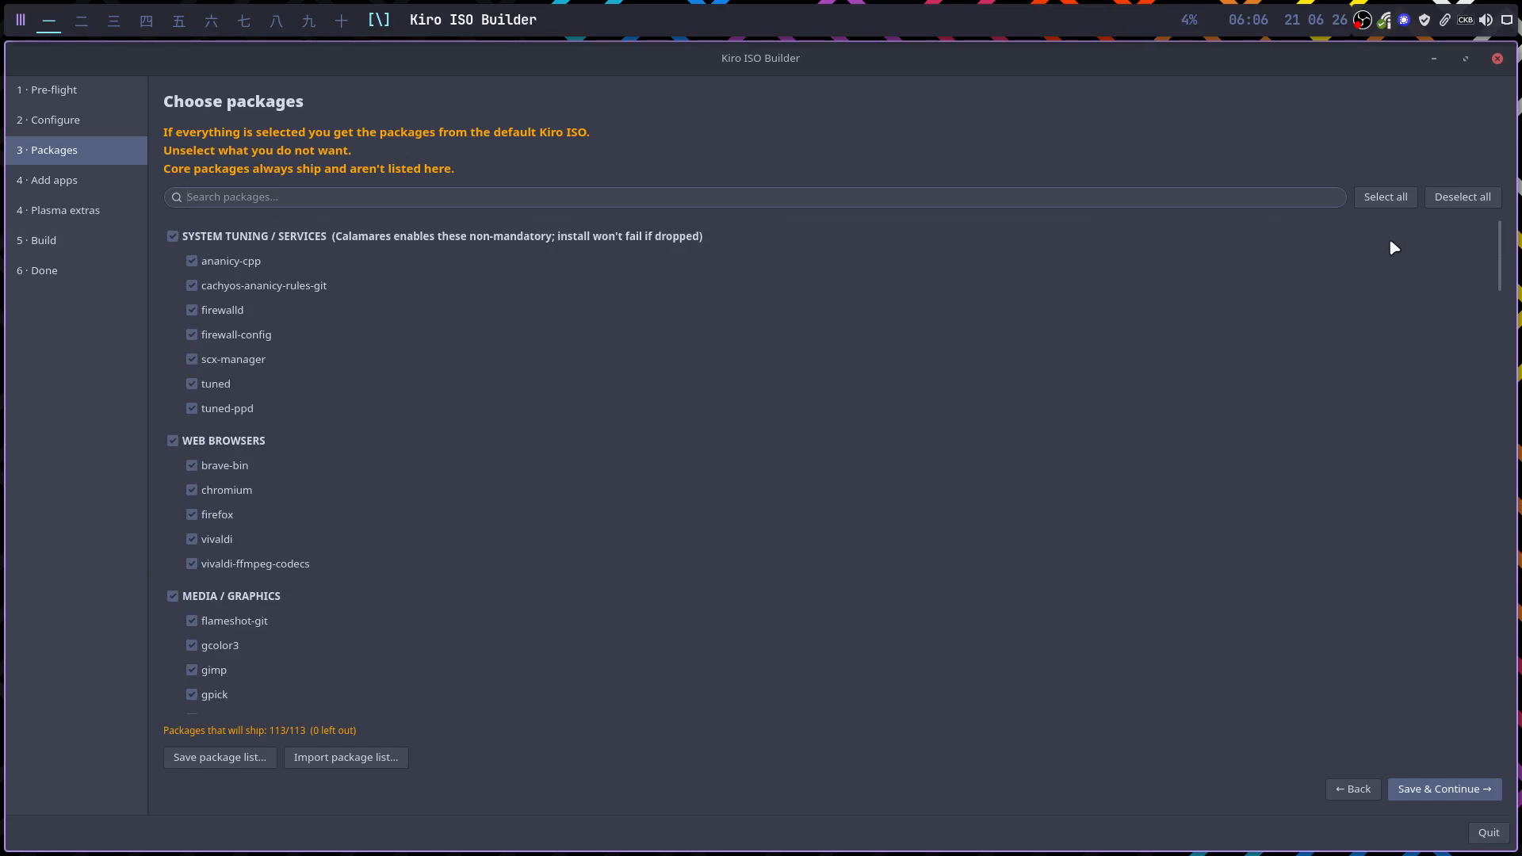
# - Deselect all optional packages and save the selection, continuing to Plasma extras without adding any apps
pyautogui.click(1428, 198)
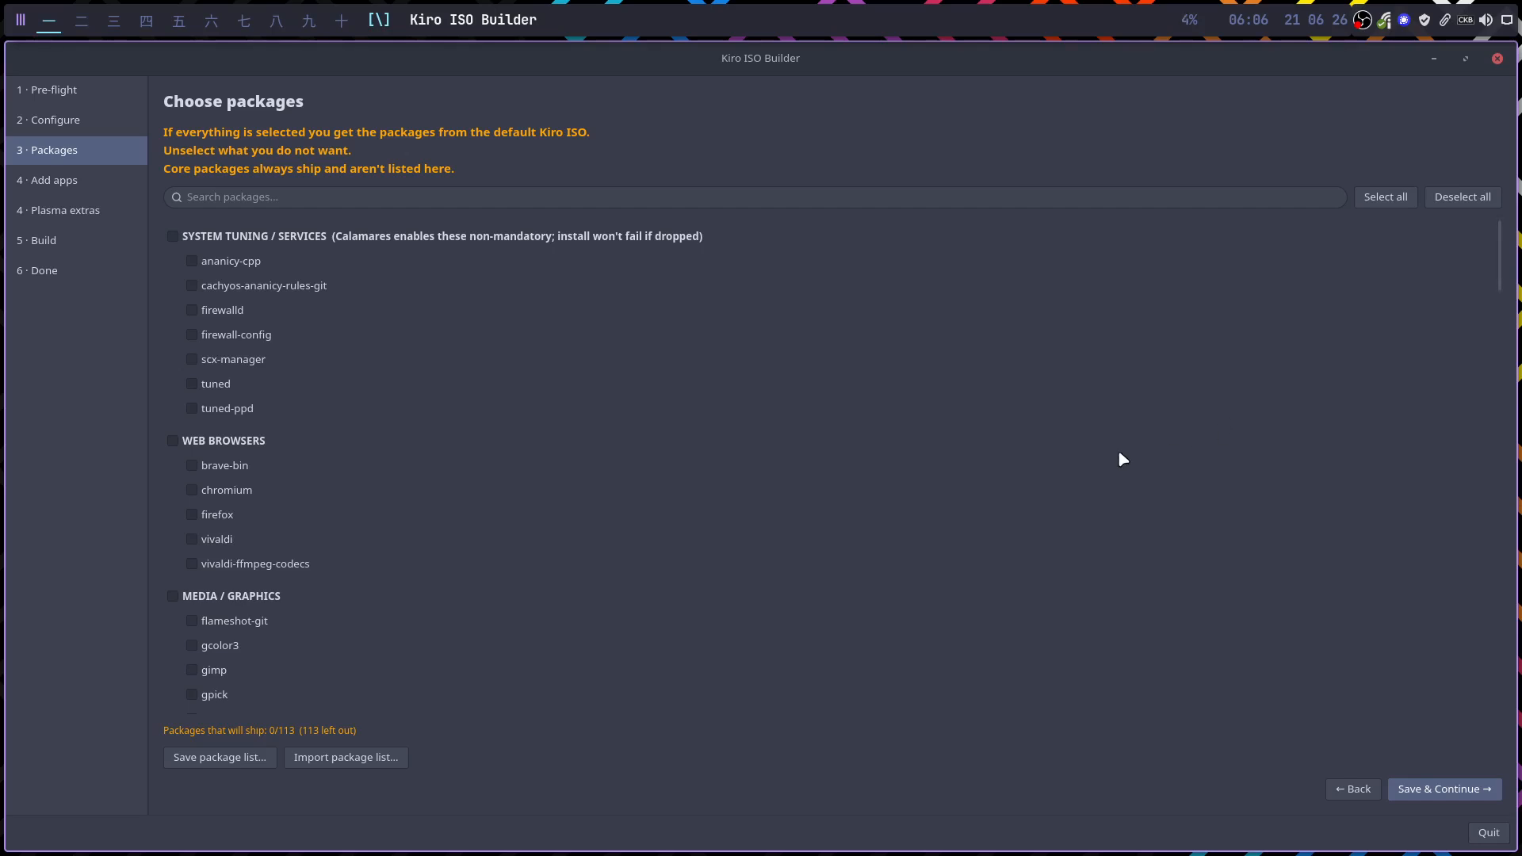
pyautogui.scroll(-5, 1115, 456)
pyautogui.scroll(-6, 1101, 460)
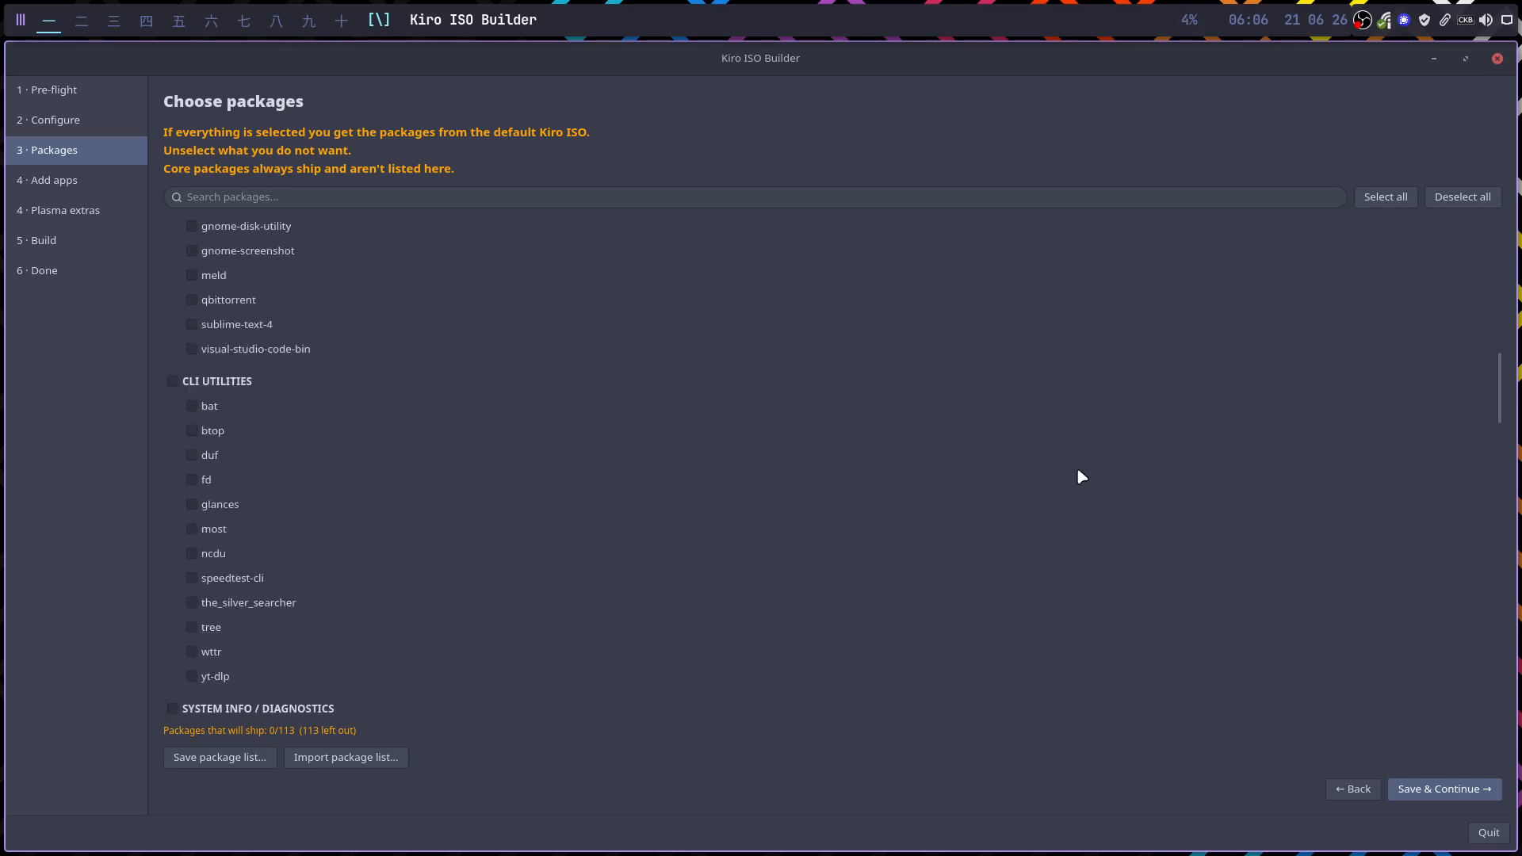
pyautogui.scroll(-4, 1260, 548)
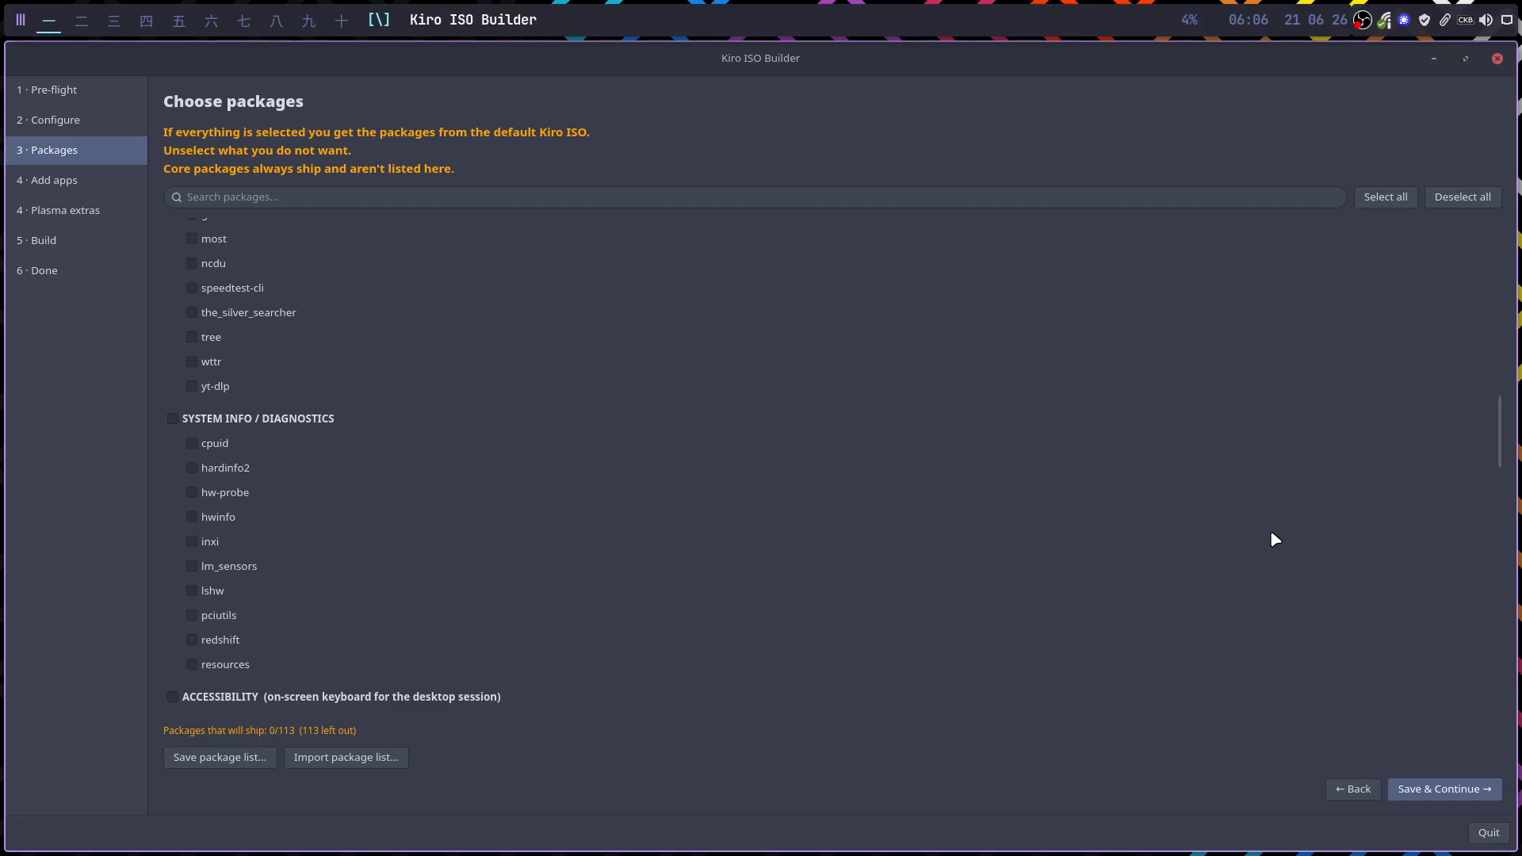
pyautogui.click(1462, 797)
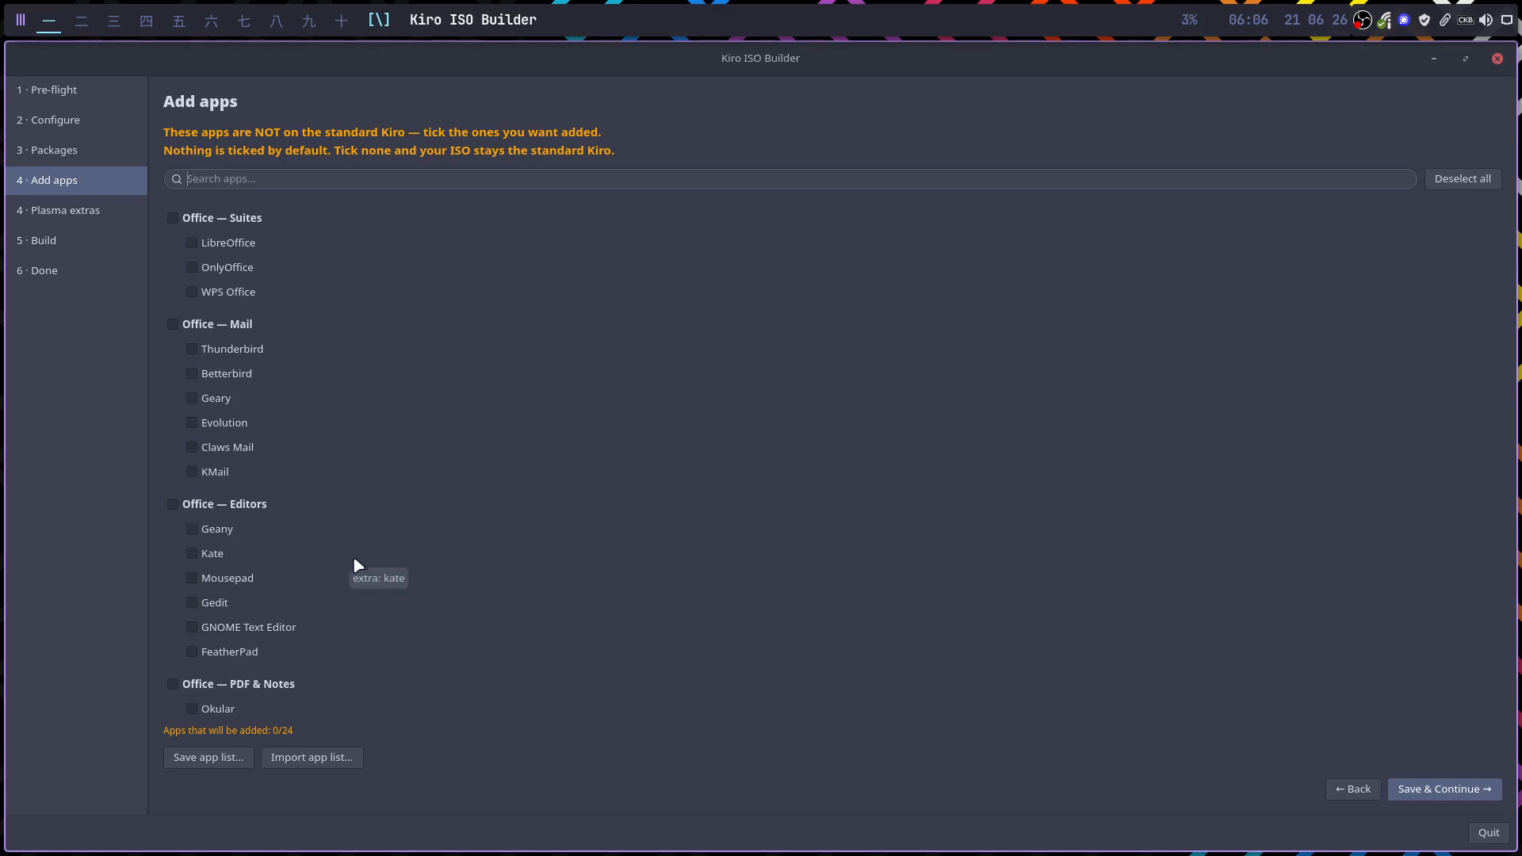
pyautogui.click(1413, 794)
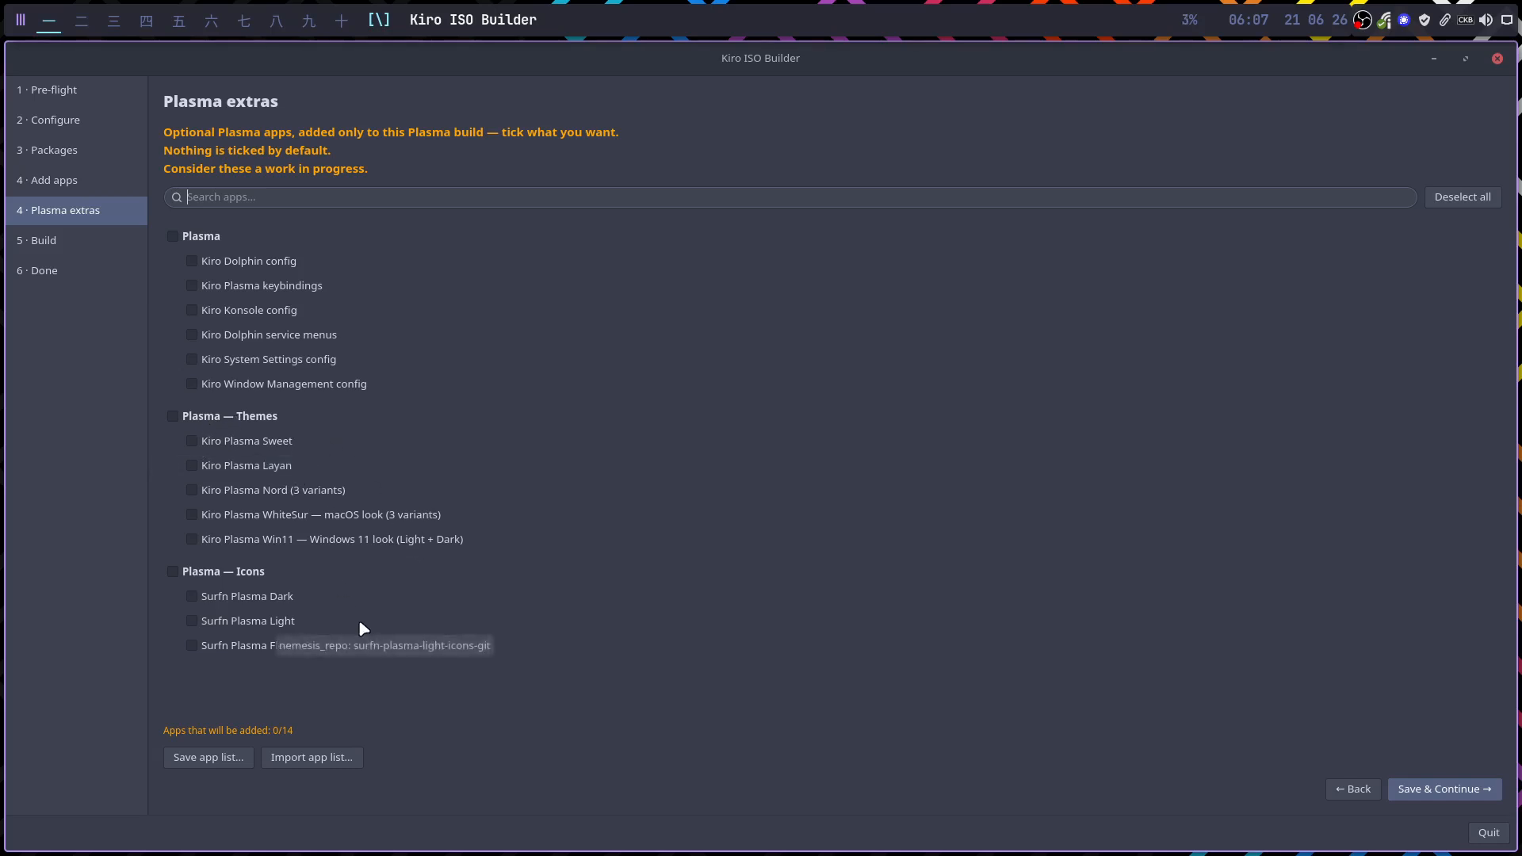
# - Open a terminal and list the package names that complete the command "sudo pacman -S kiro-plasma-"
pyautogui.press('super+Return')
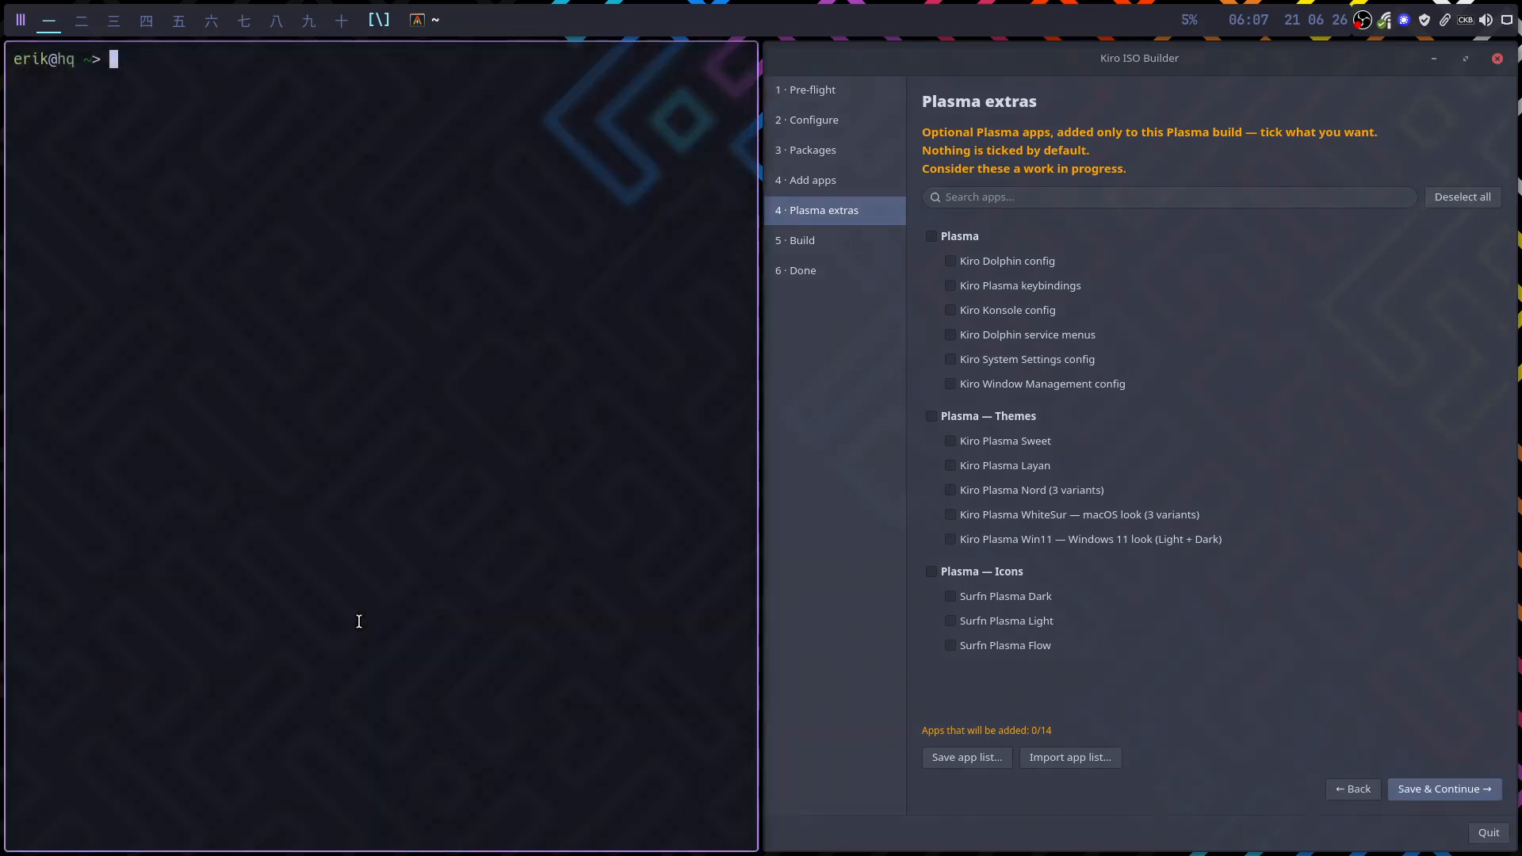
pyautogui.write('sudo pacman ')
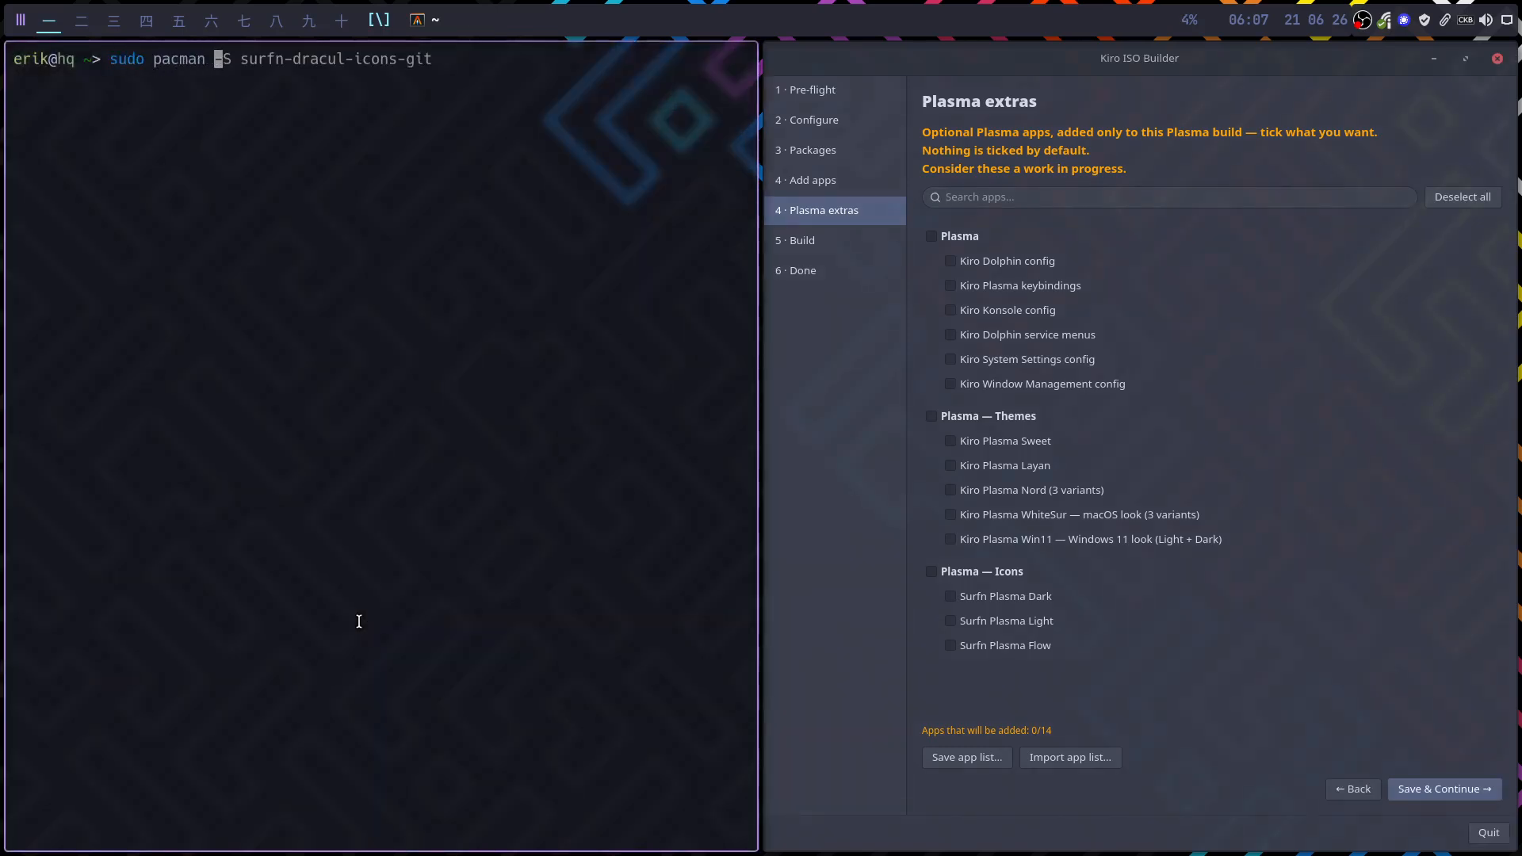
pyautogui.write('-S kiro')
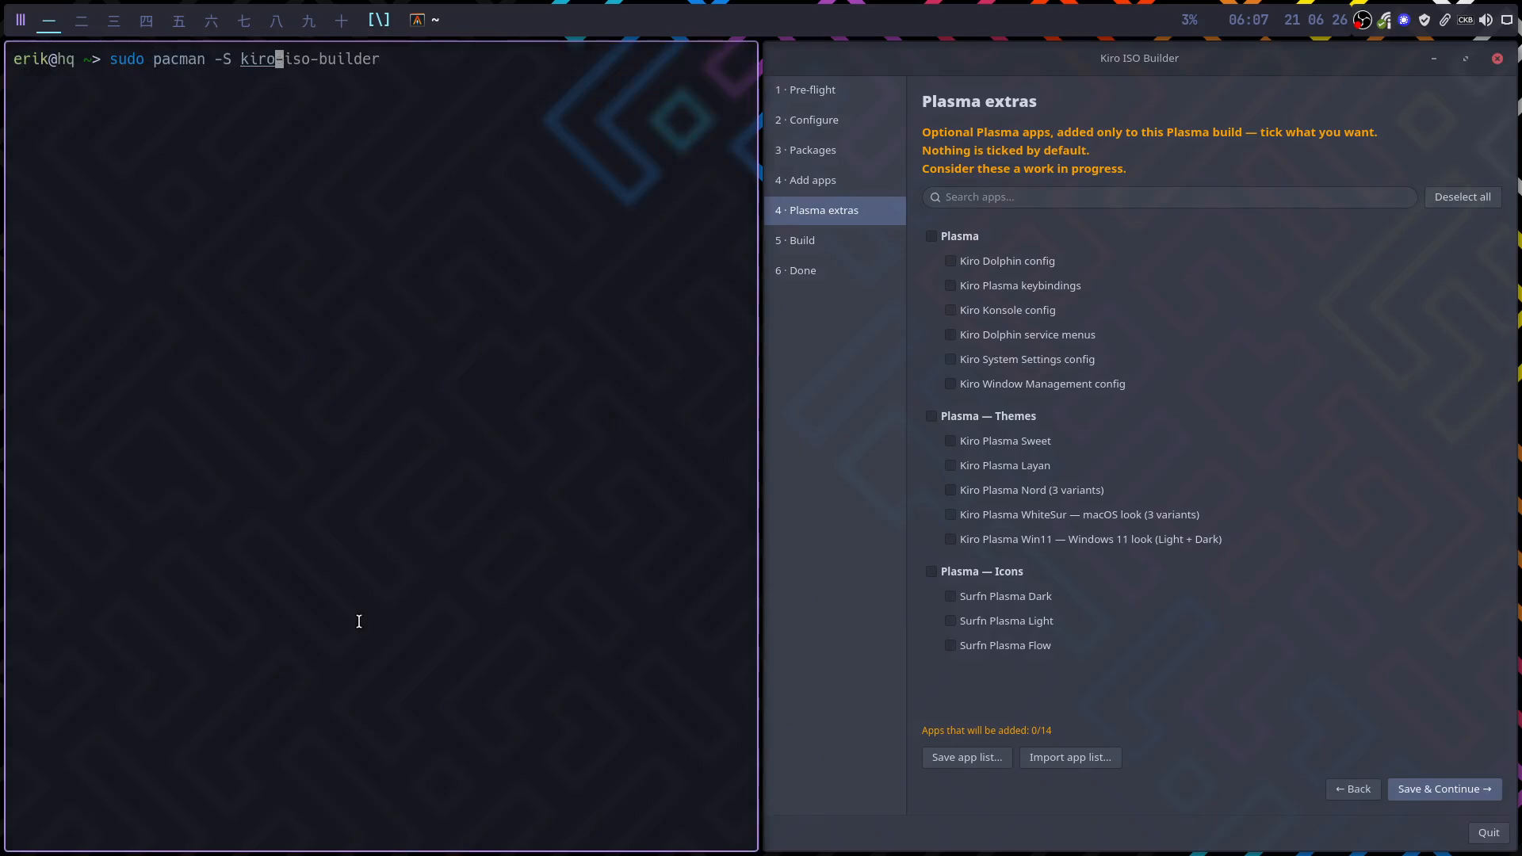
pyautogui.write('-plasma')
pyautogui.press('Tab')
pyautogui.press('Tab')
pyautogui.press('BackSpace')
pyautogui.press('BackSpace')
pyautogui.press('BackSpace')
pyautogui.press('BackSpace')
pyautogui.press('BackSpace')
pyautogui.press('BackSpace')
pyautogui.press('BackSpace')
pyautogui.press('BackSpace')
pyautogui.press('Tab')
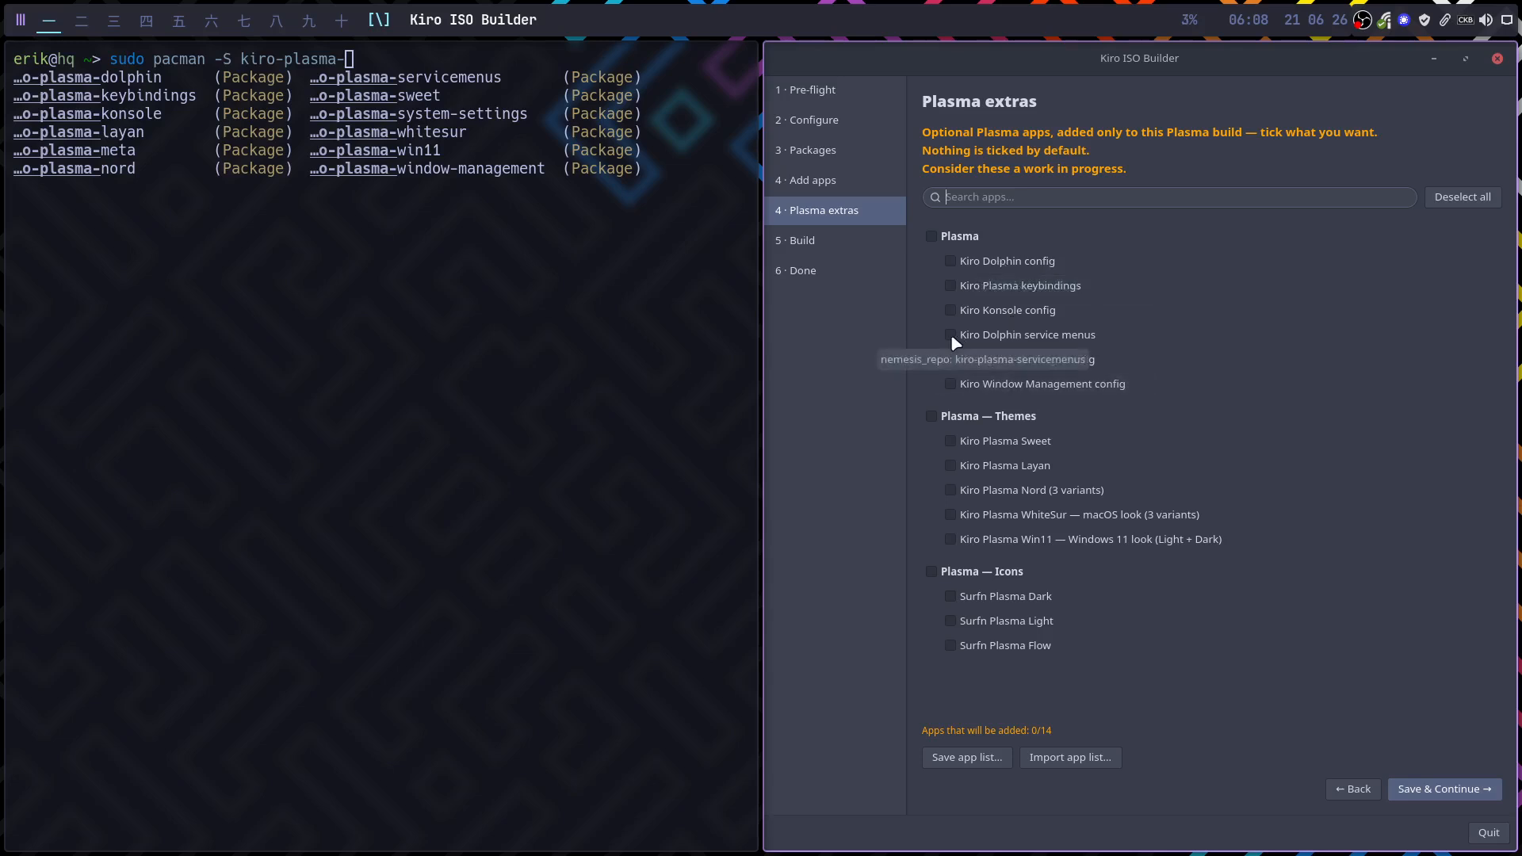
# - Select all apps in the Plasma, Plasma — Themes and Plasma — Icons groups, and save the selection to continue to the build
pyautogui.click(932, 236)
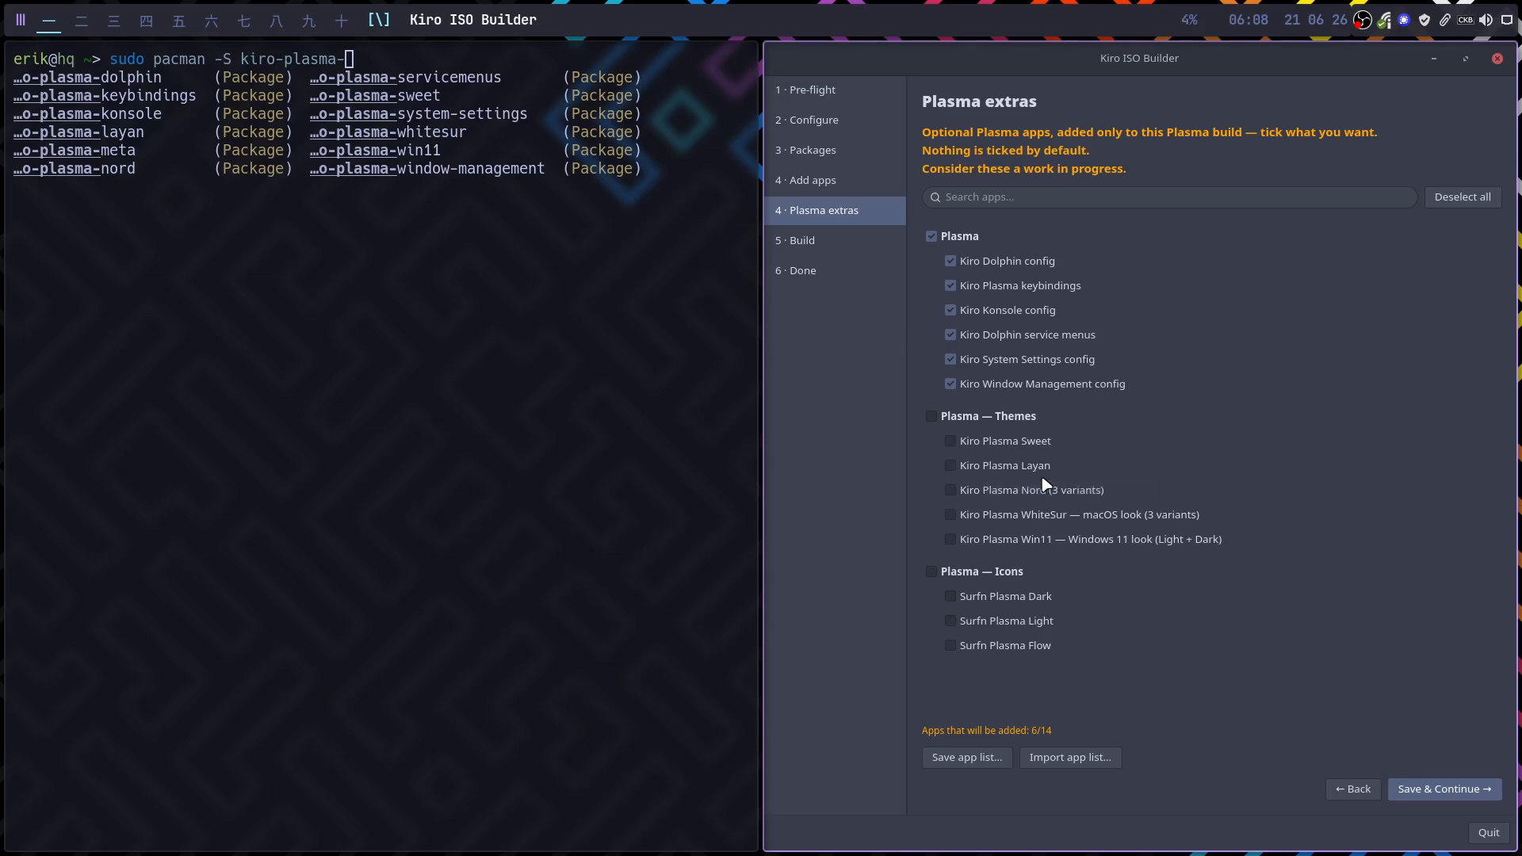
pyautogui.click(932, 416)
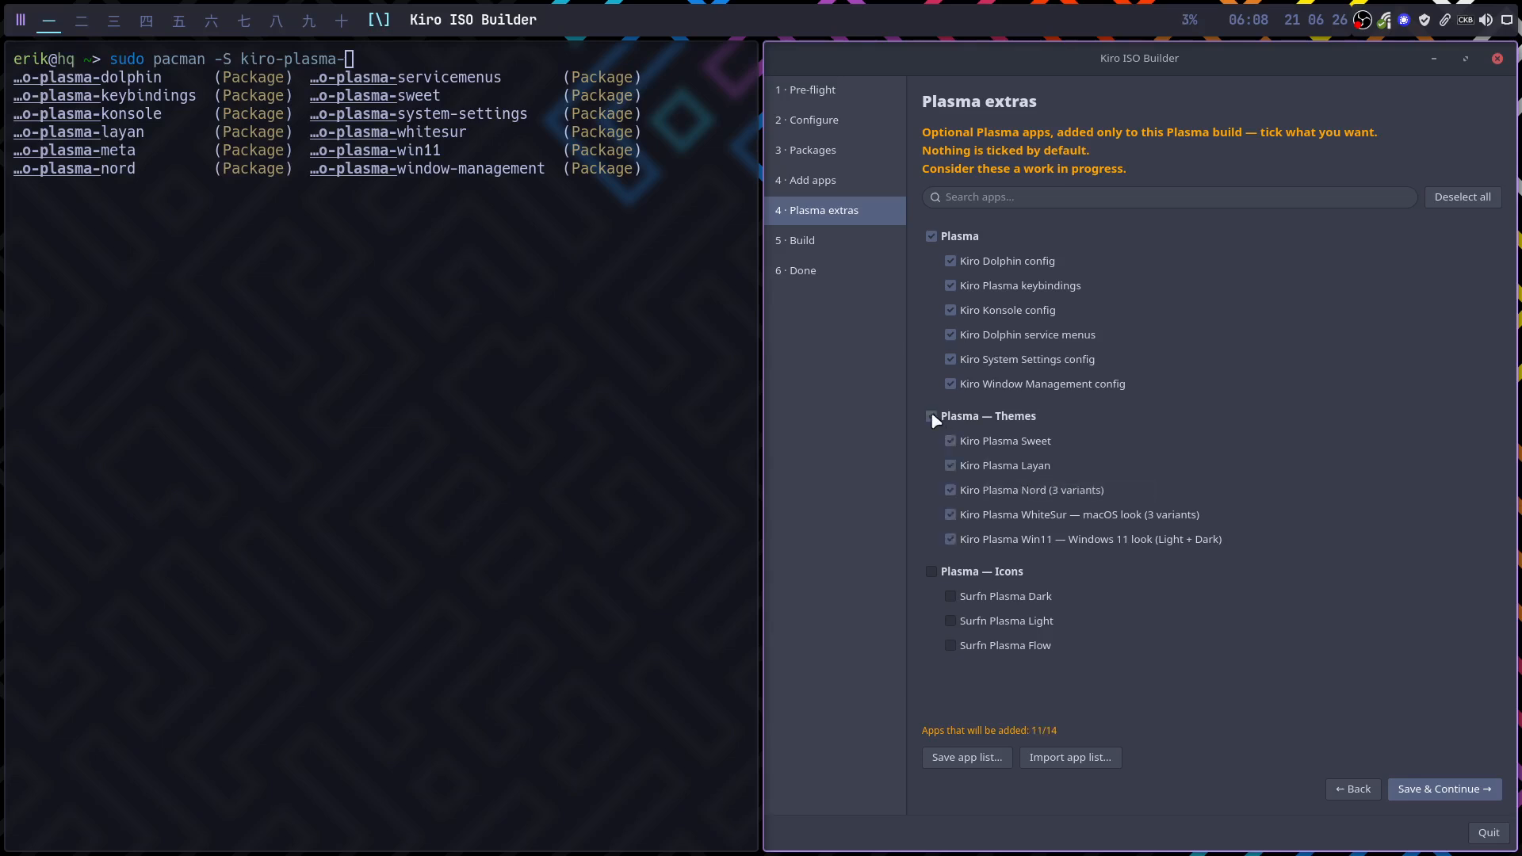
pyautogui.click(930, 573)
pyautogui.moveTo(1058, 391)
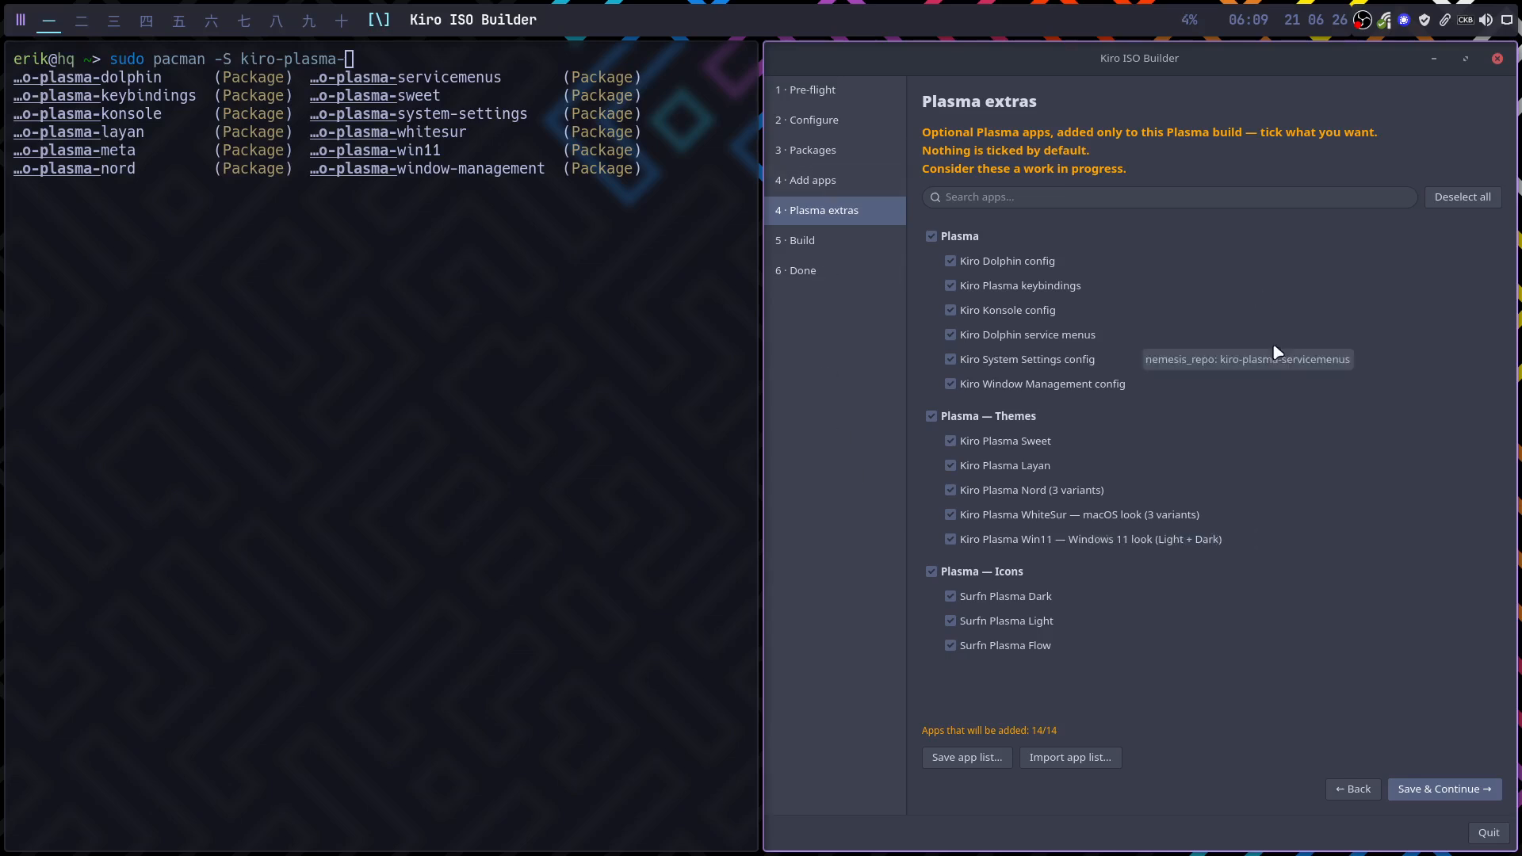
pyautogui.click(1448, 793)
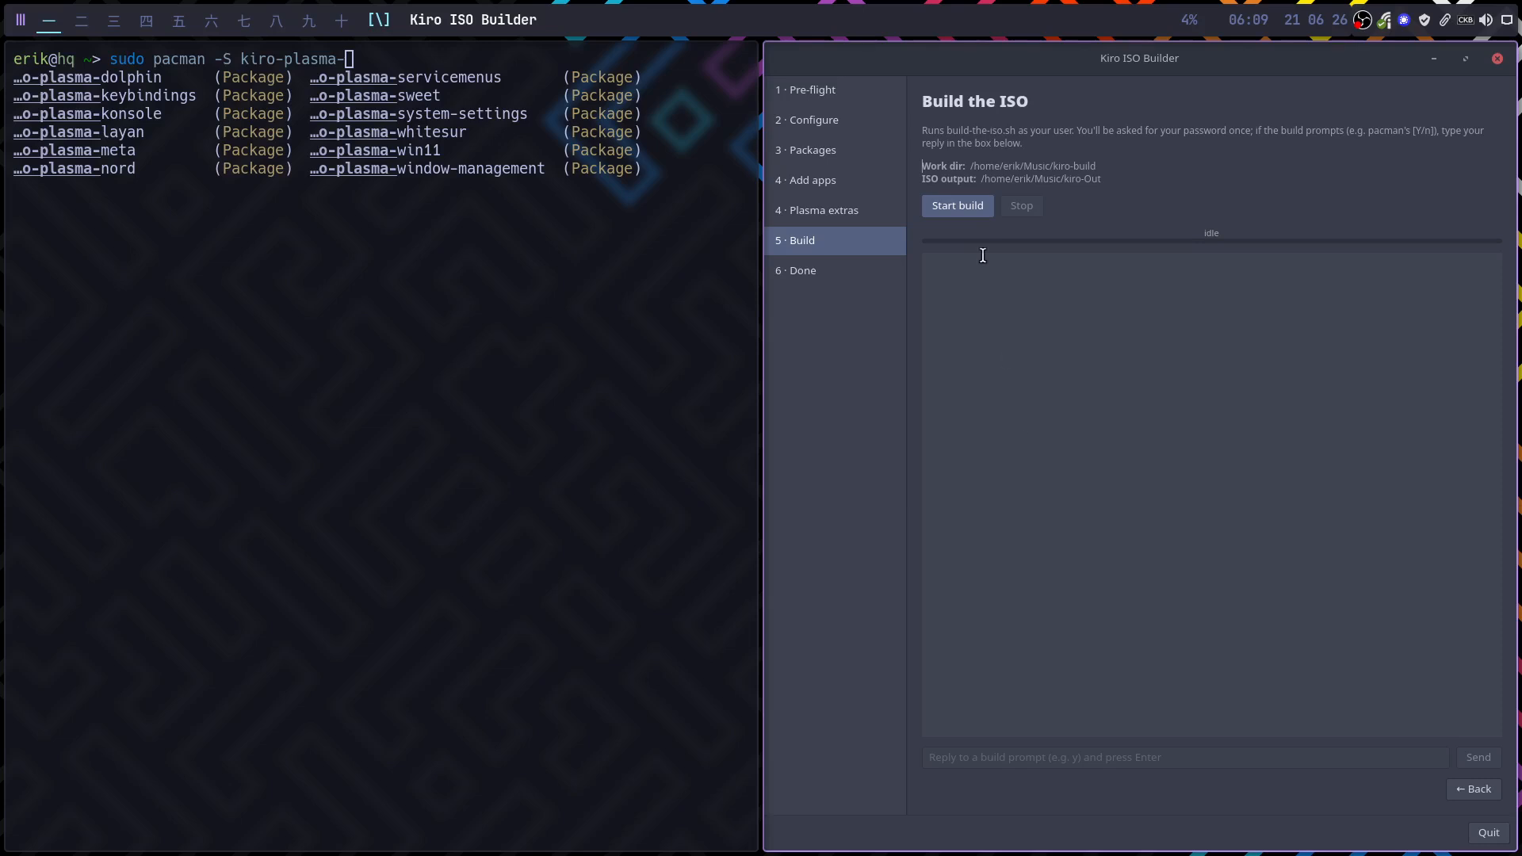
# - Start the ISO build, authorising it with the sudo password, and reopen the Plasma extras selection while it runs
pyautogui.click(968, 210)
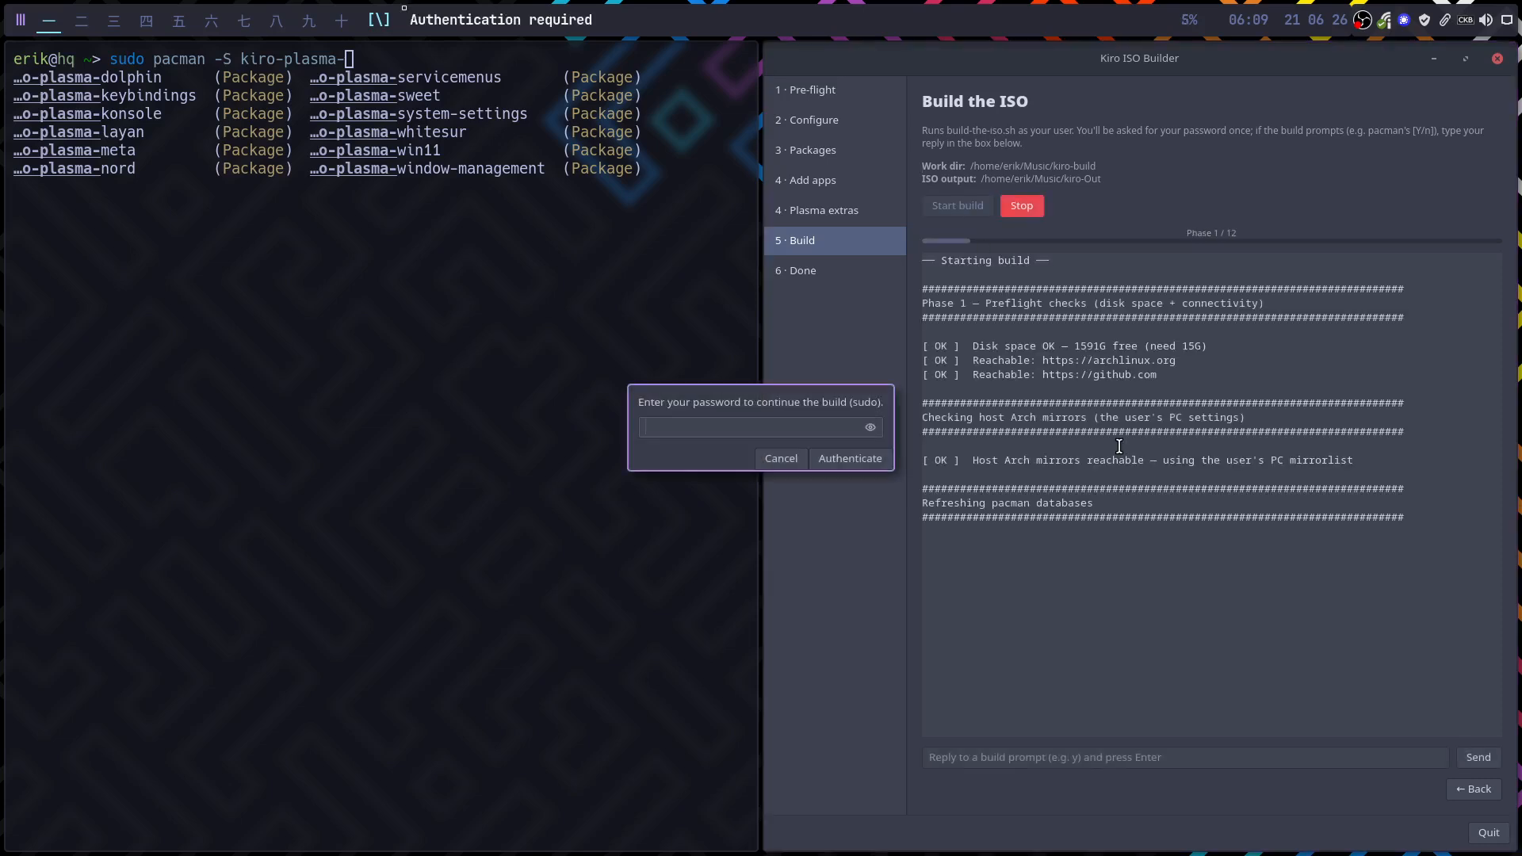
pyautogui.press('Return')
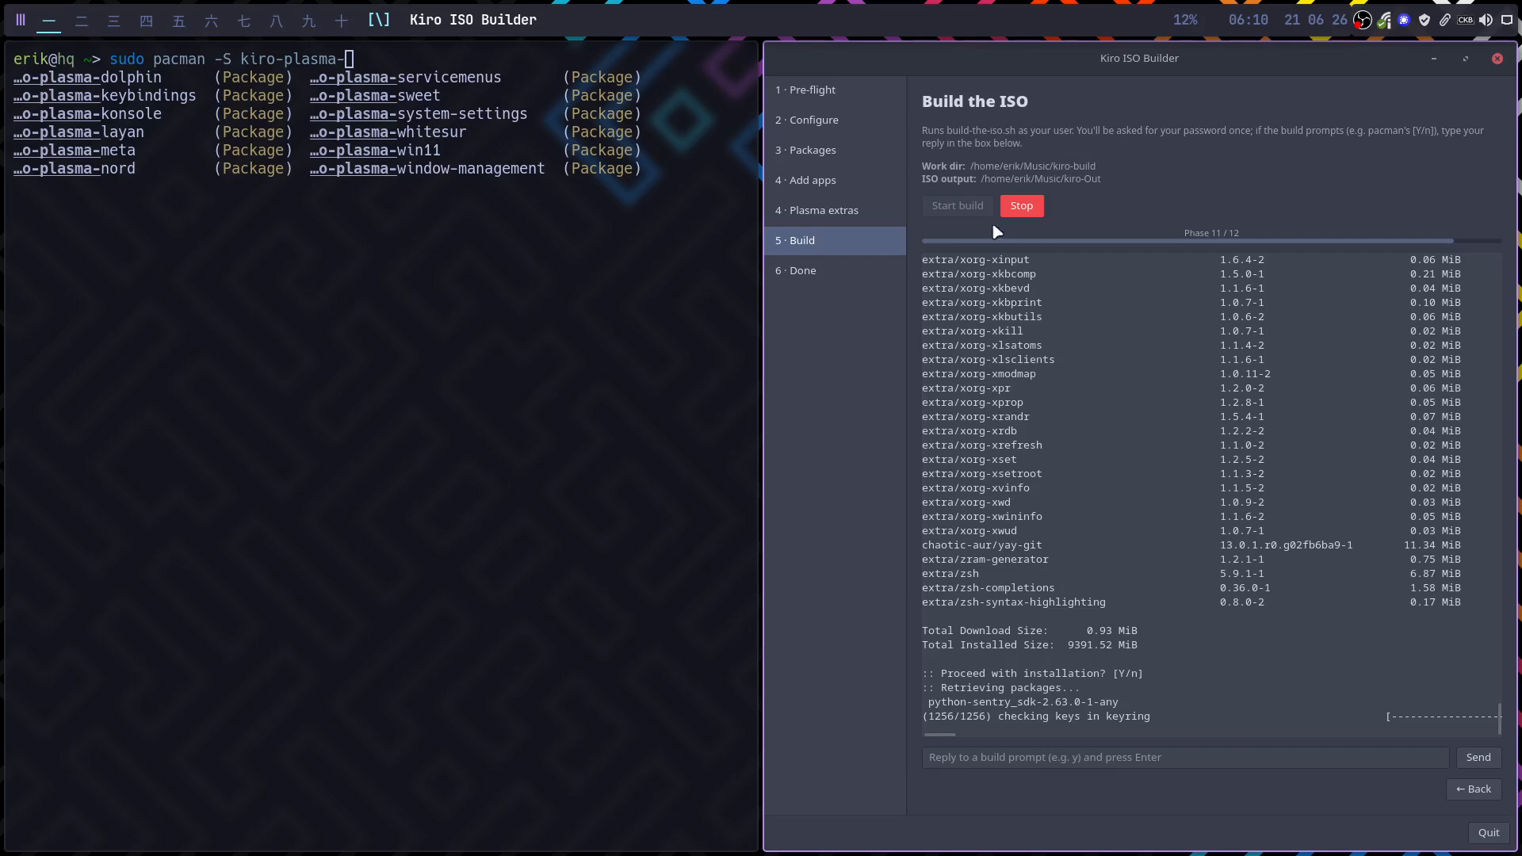
pyautogui.click(859, 210)
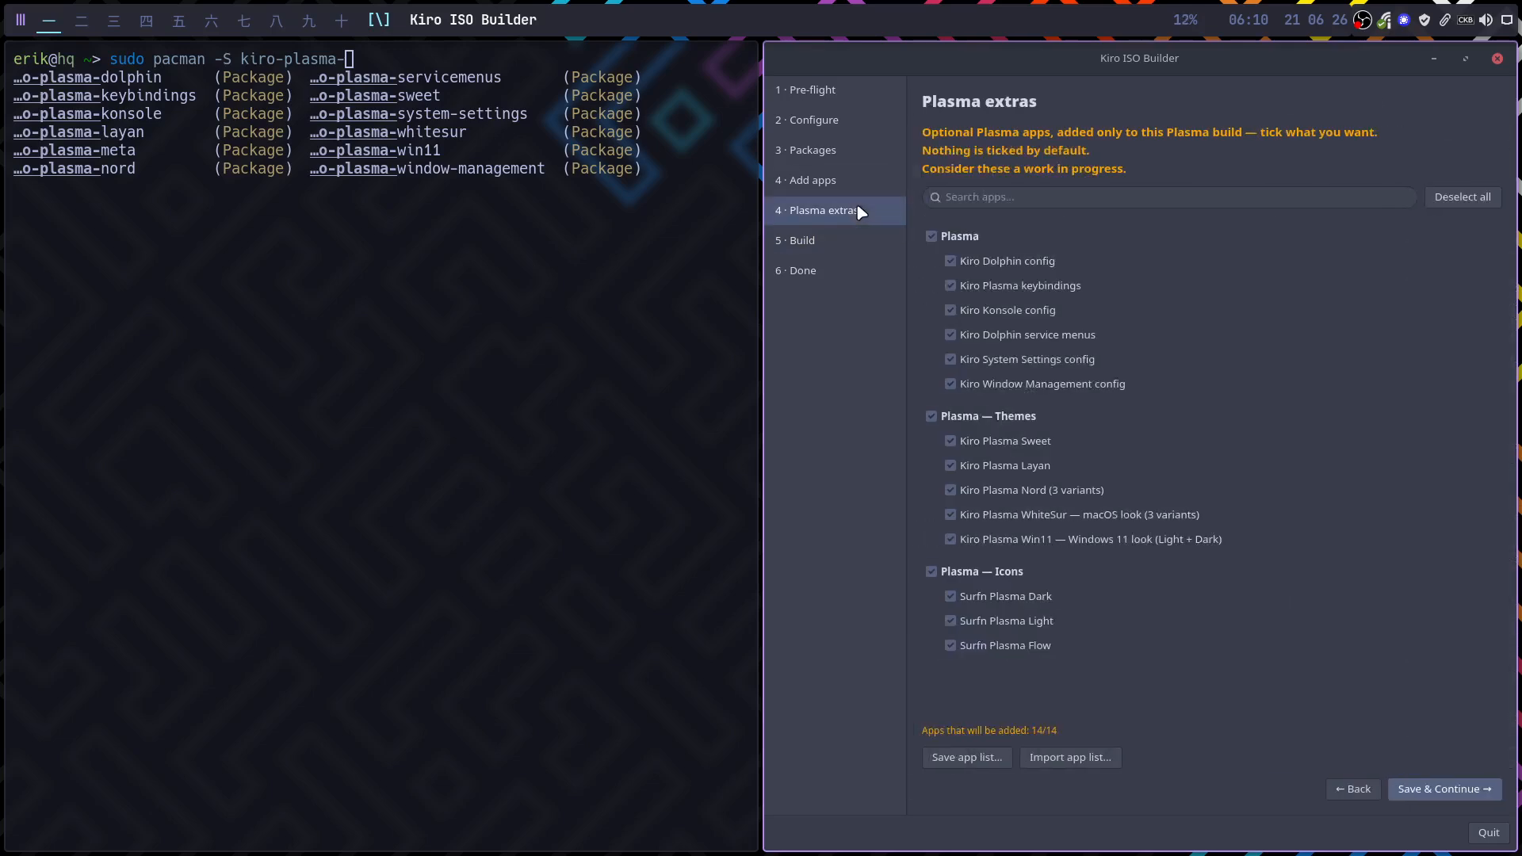